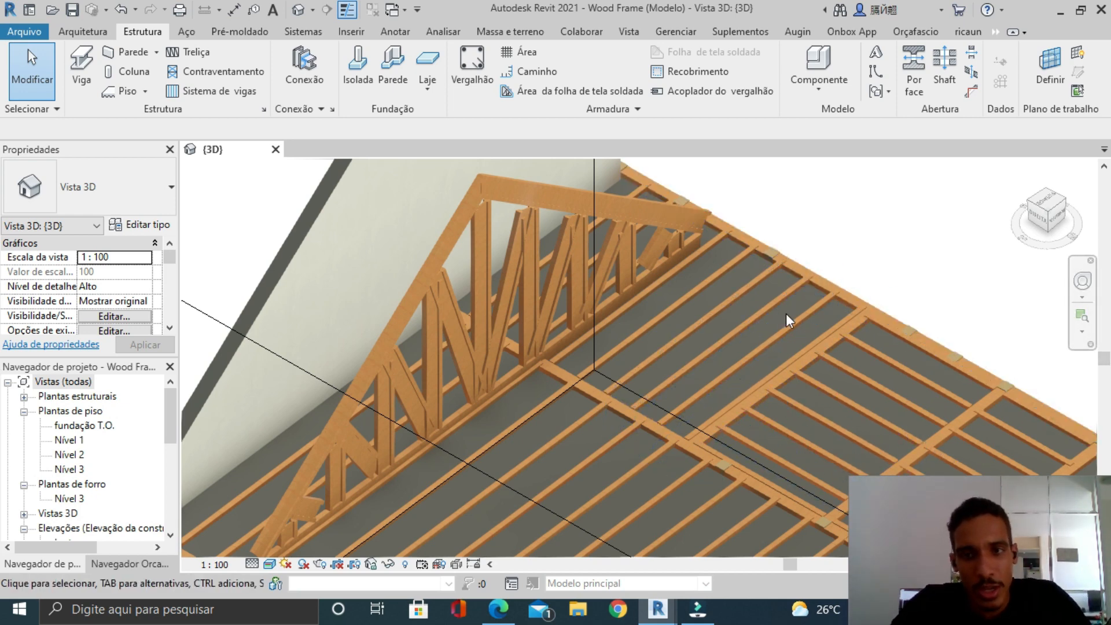
Step: Examine the timber roof truss and the ceiling joists around it from several angles in the 3D view
scroll(781, 312, down, 5)
scroll(722, 333, down, 3)
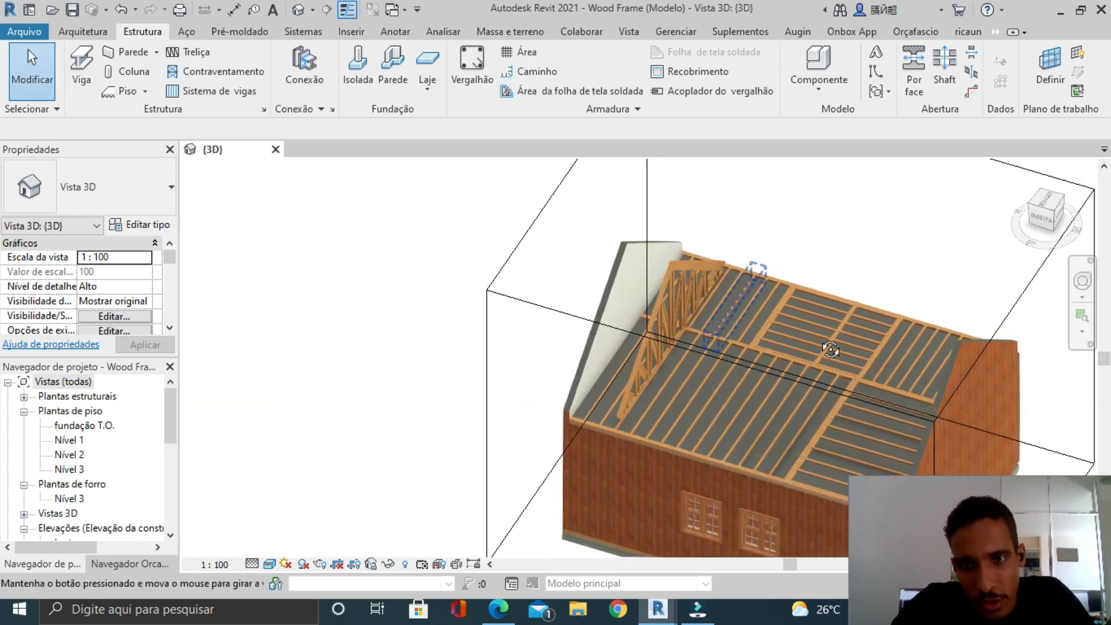
shift+middle_drag(722, 333, 683, 316)
scroll(752, 333, up, 3)
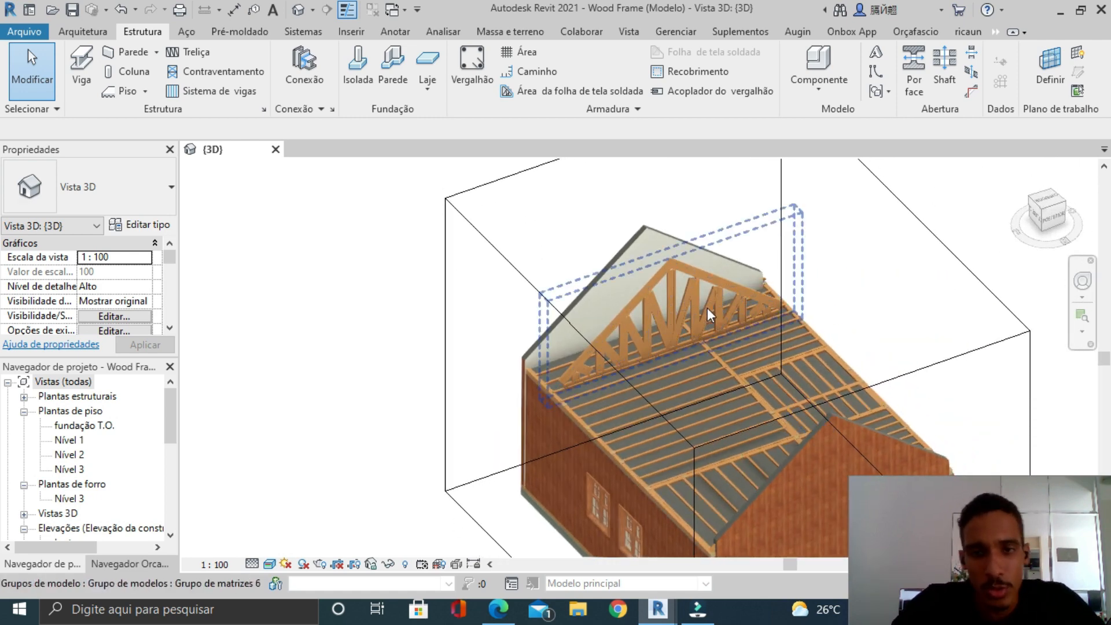
shift+middle_drag(721, 307, 737, 342)
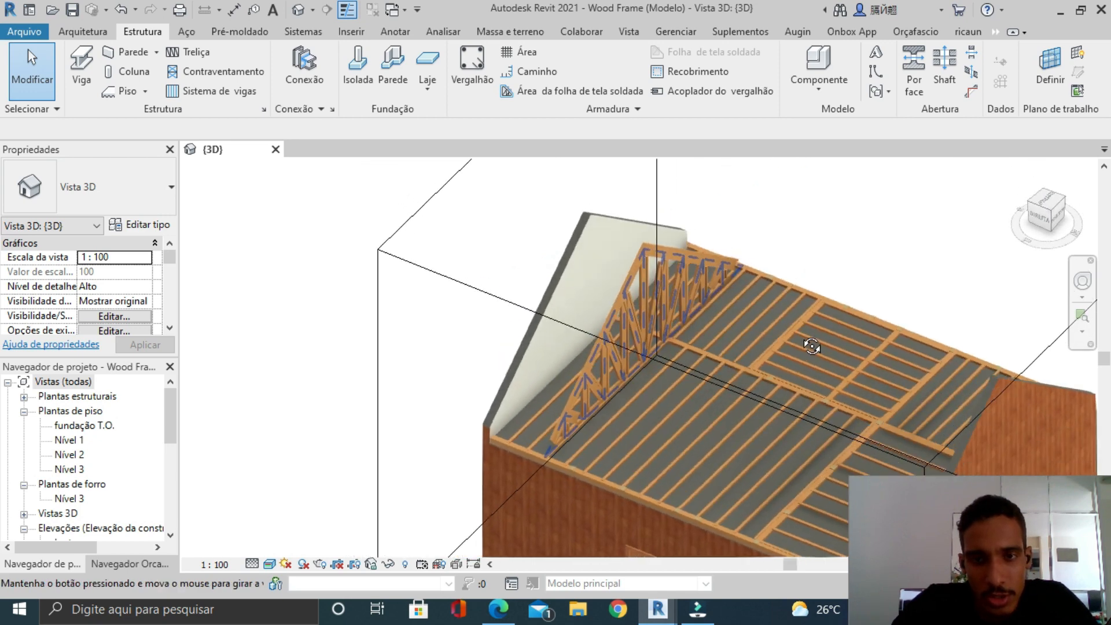
scroll(735, 287, up, 3)
scroll(735, 287, up, 2)
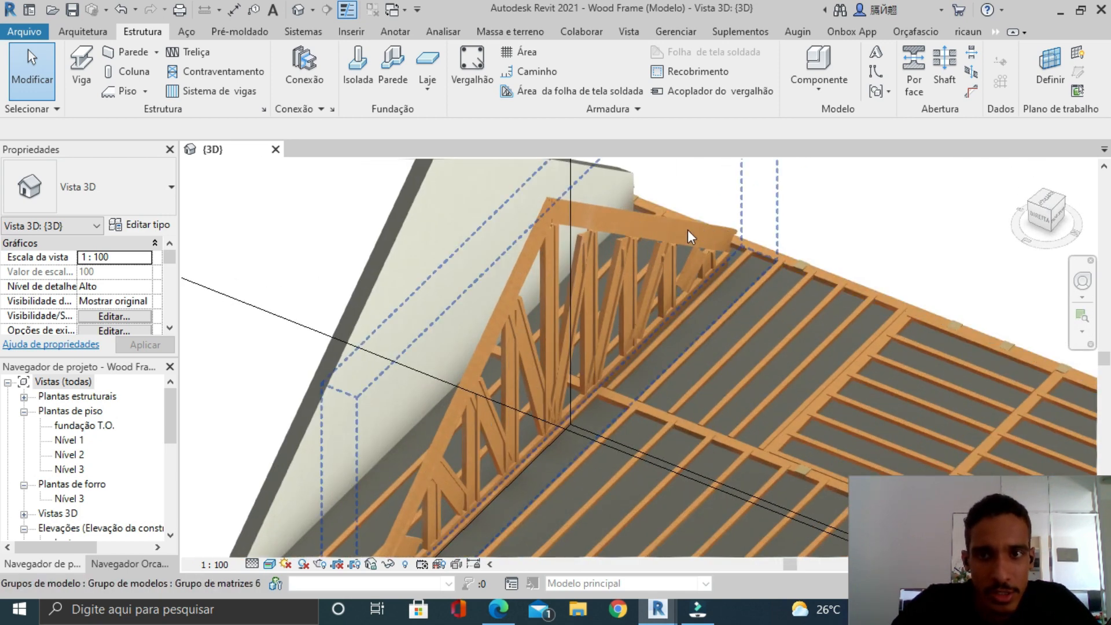
scroll(661, 237, down, 2)
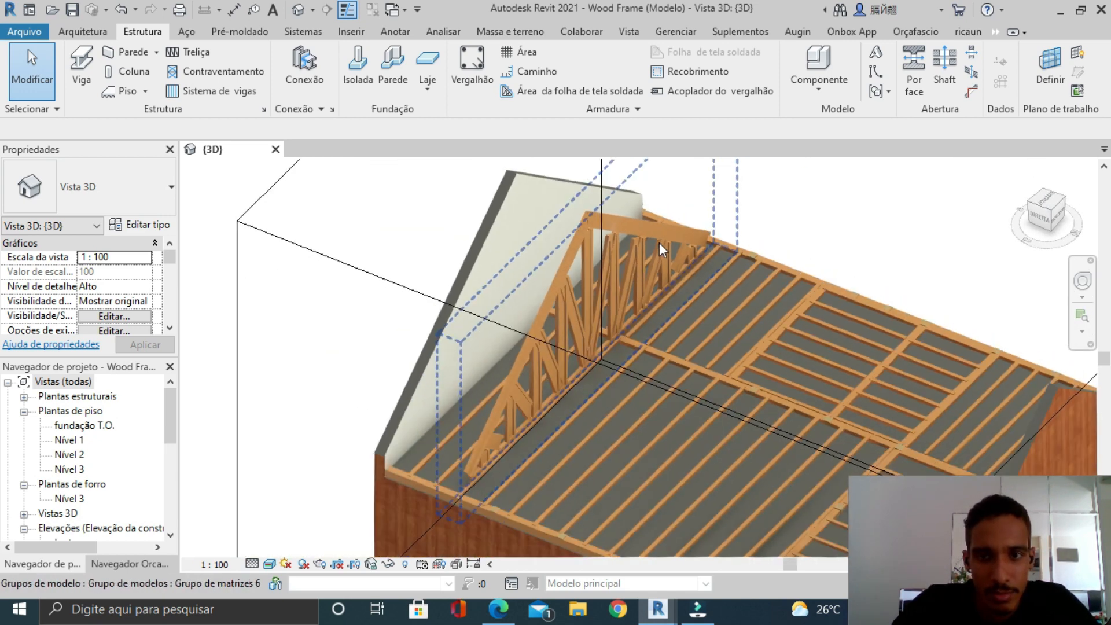
shift+middle_drag(648, 249, 632, 314)
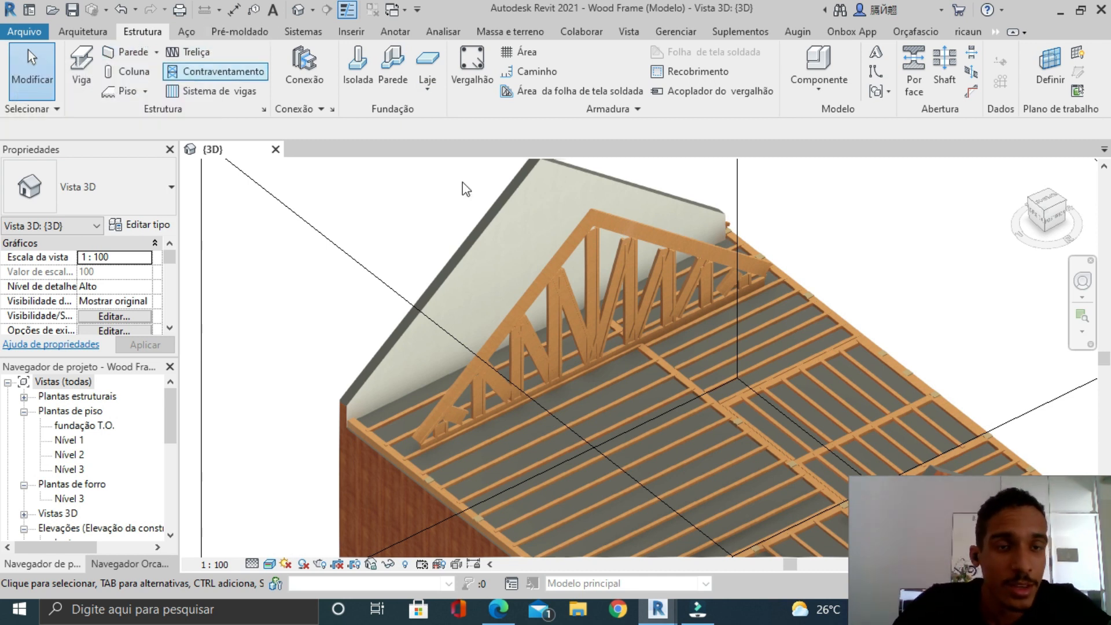
Step: Open the Nível 3 floor plan and tile it side by side with the 3D view
click(215, 313)
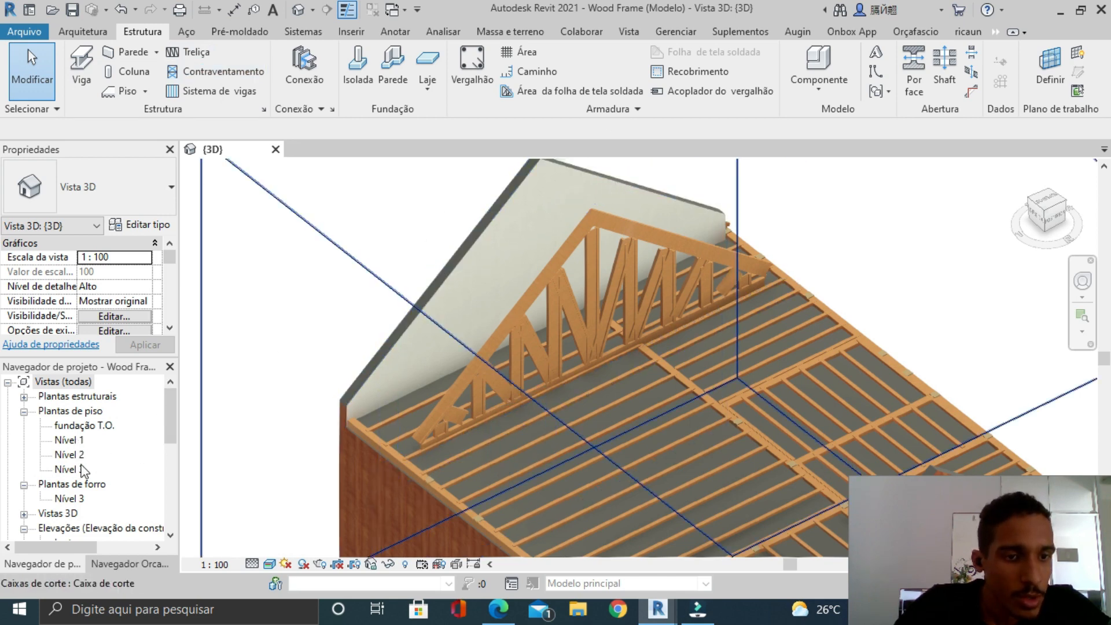
double_click(82, 472)
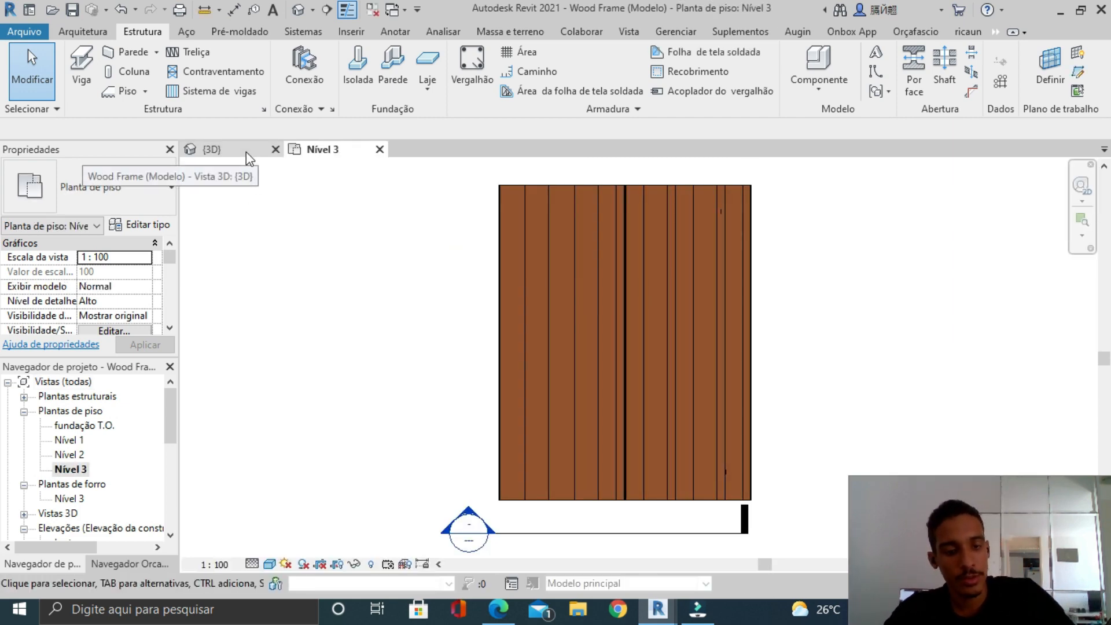
key(w)
key(t)
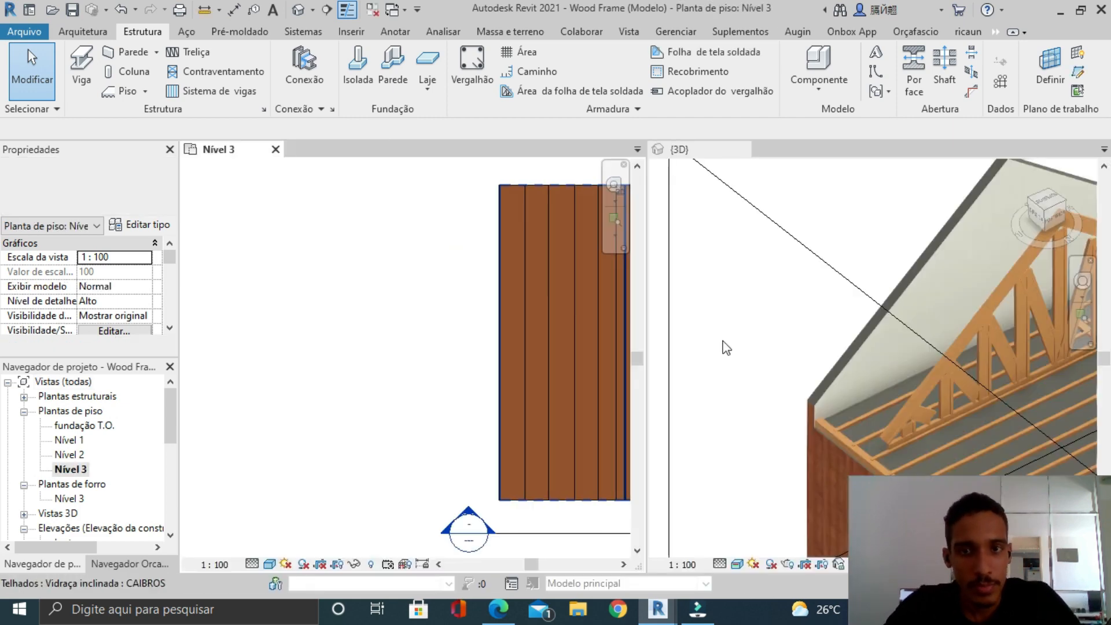
Step: Hide the CAIBROS sloped glazing and the TELHADO DE MADEIRA roof as elements in the Nível 3 plan
scroll(334, 337, down, 3)
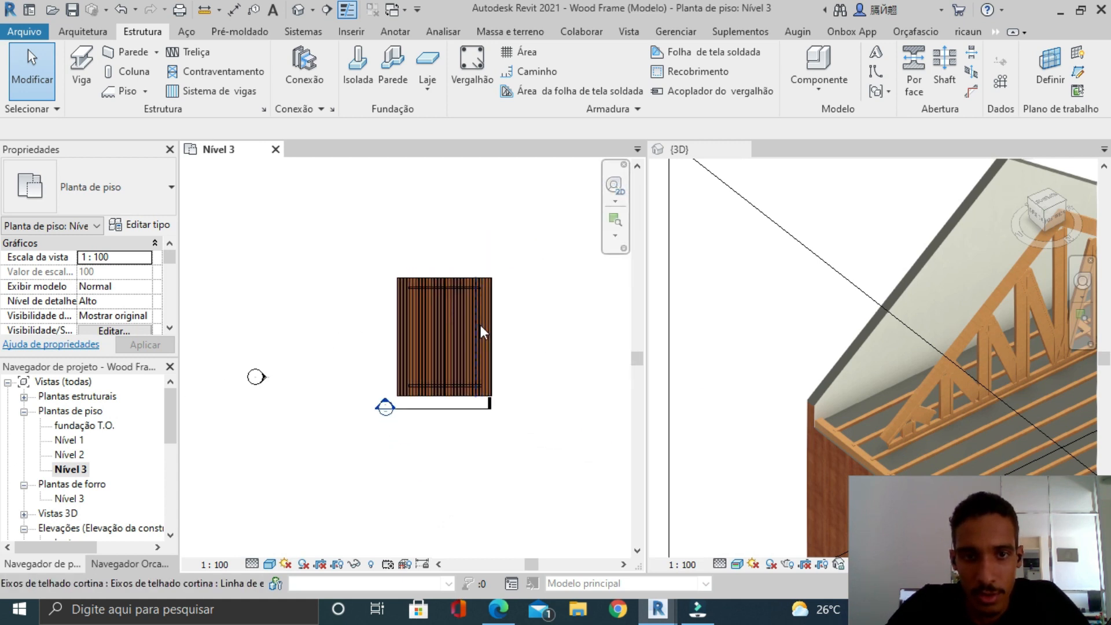
scroll(480, 325, up, 5)
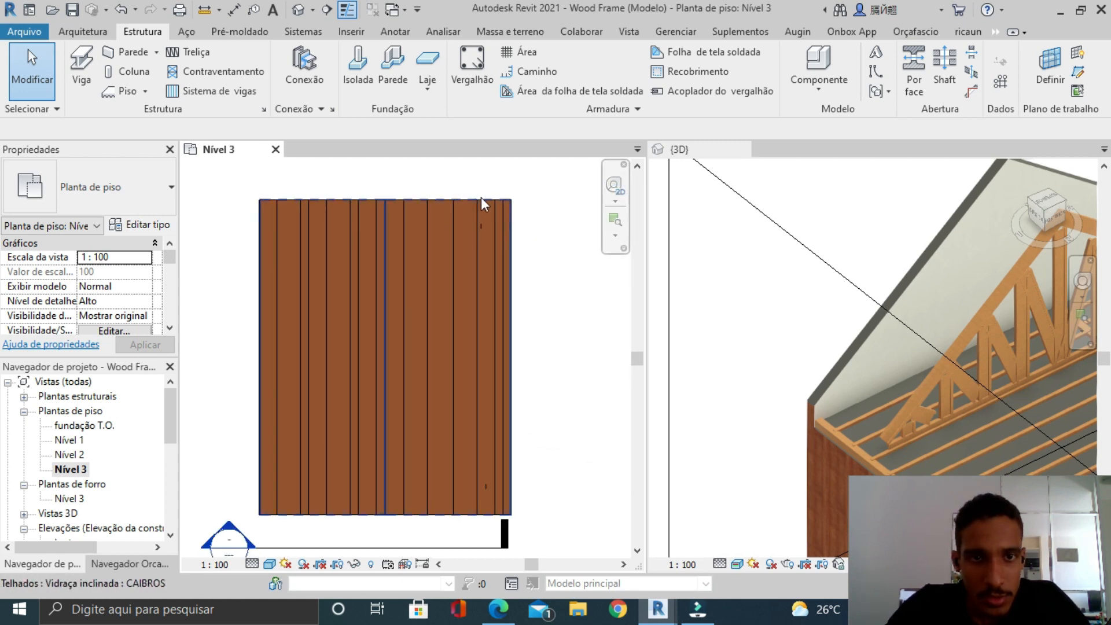
click(464, 225)
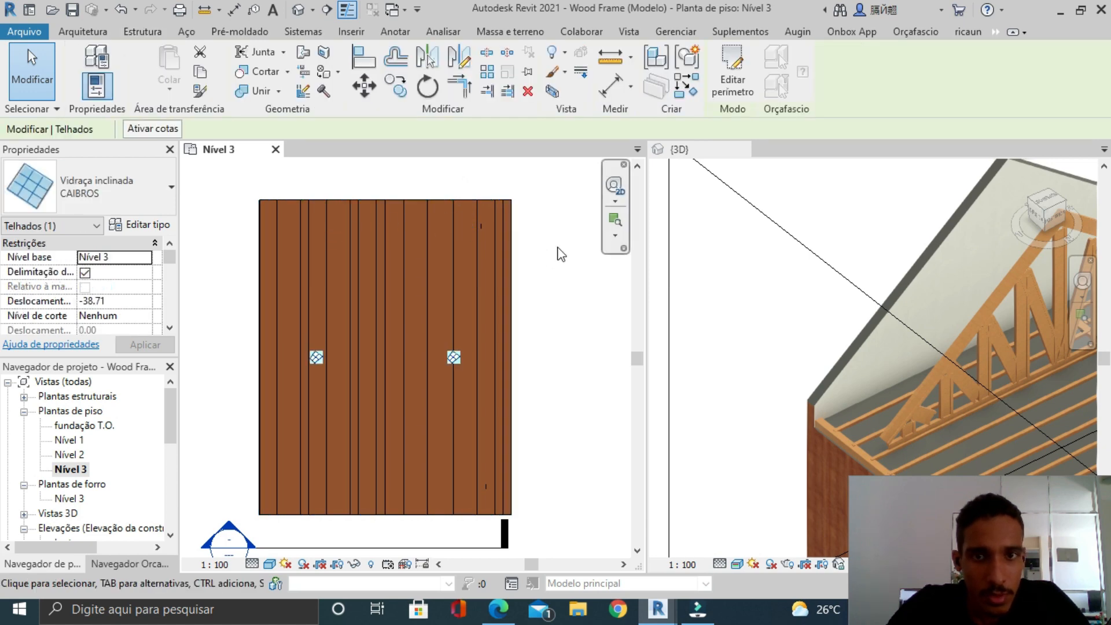
right_click(560, 253)
mouse_move(616, 301)
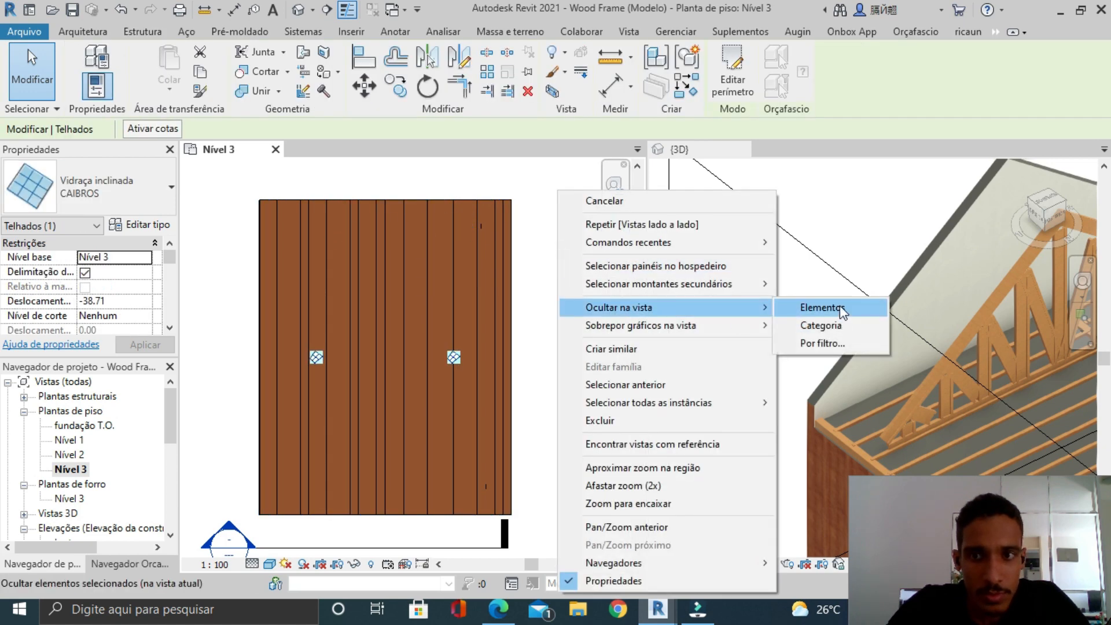
click(842, 313)
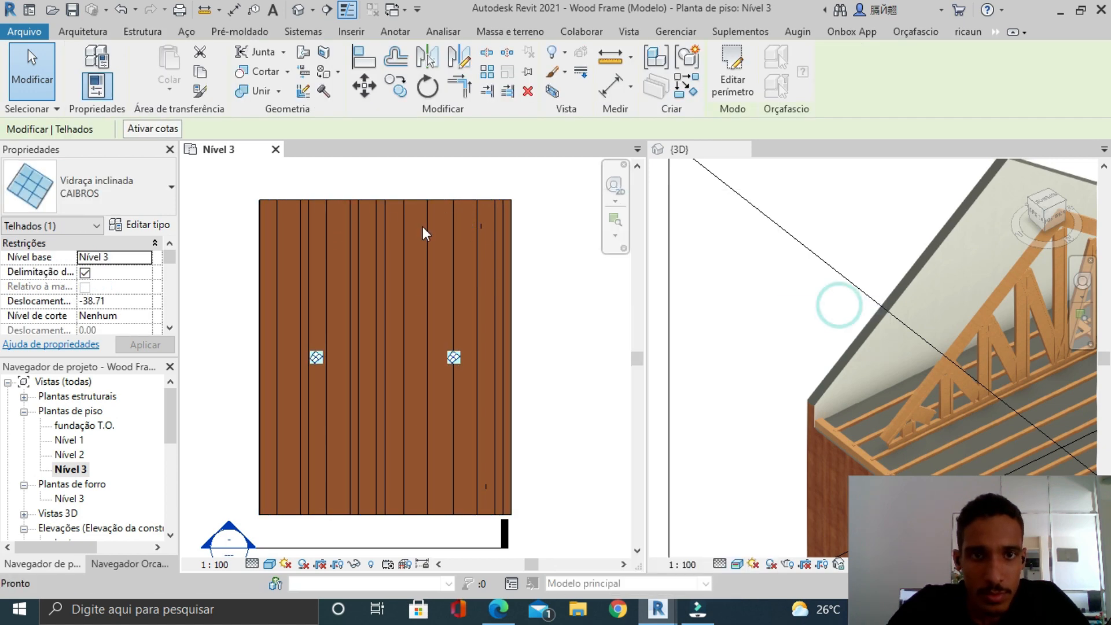
click(439, 201)
right_click(573, 232)
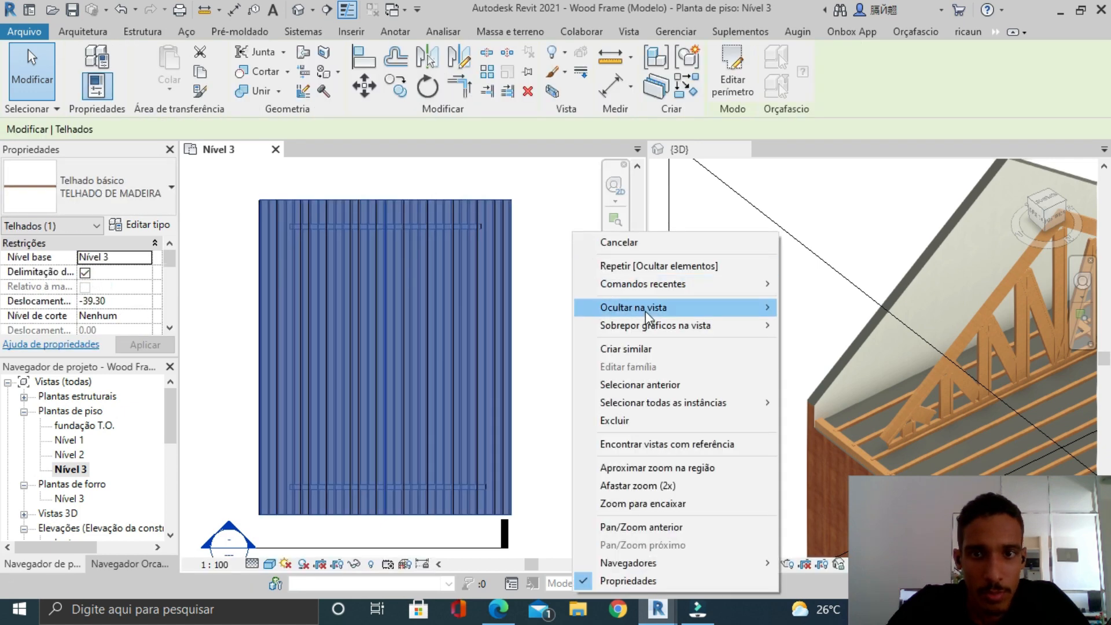
mouse_move(644, 311)
click(815, 308)
Step: Hide the RIPAS sloped glazing element in the Nível 3 plan
scroll(344, 213, up, 3)
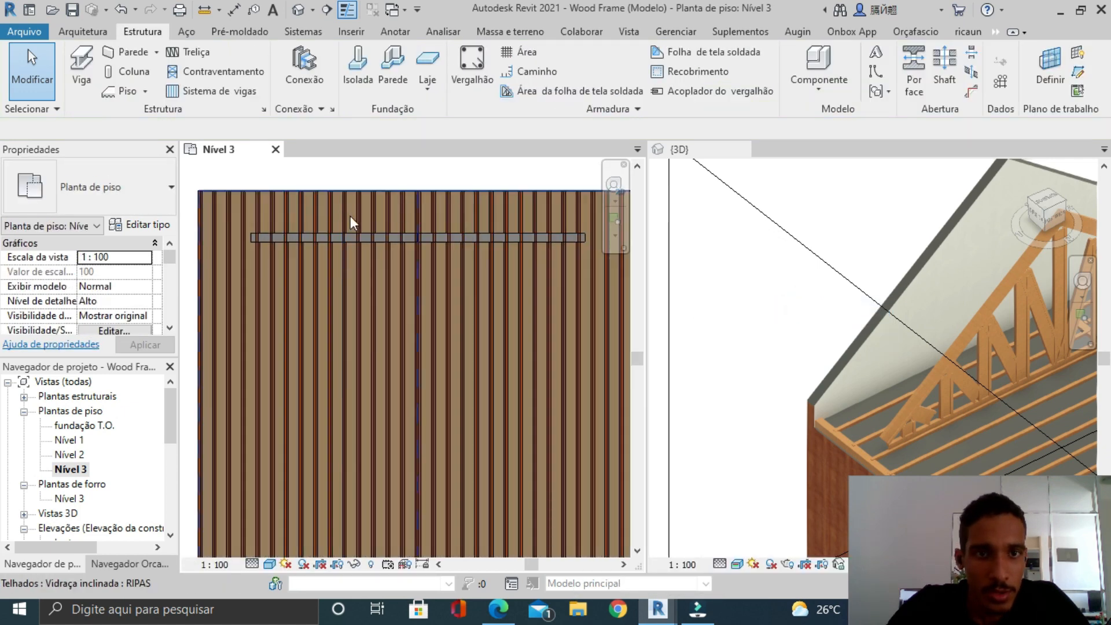
scroll(349, 217, up, 1)
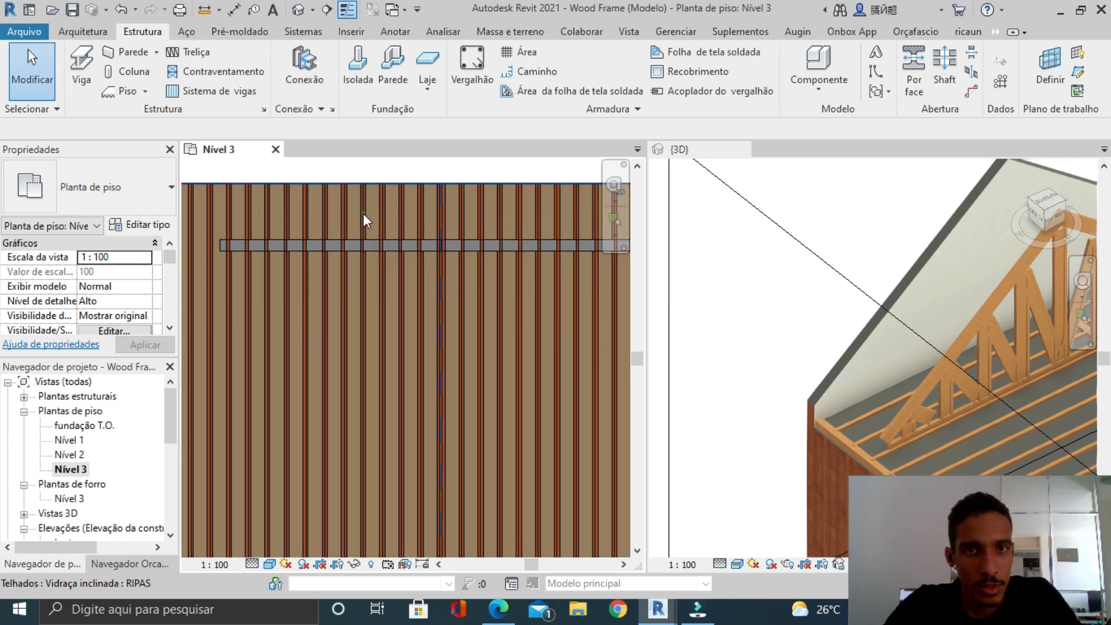
click(363, 213)
right_click(434, 170)
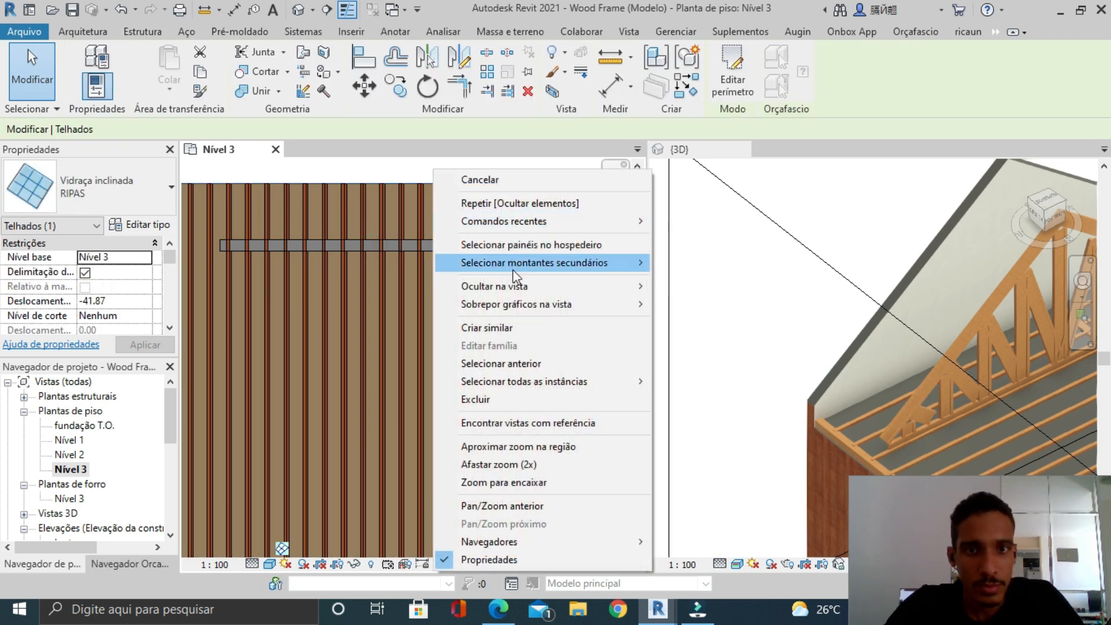
mouse_move(648, 287)
click(714, 287)
Step: Select the existing truss group in the Nível 3 plan and examine its position relative to the joists and outer walls
scroll(431, 269, down, 2)
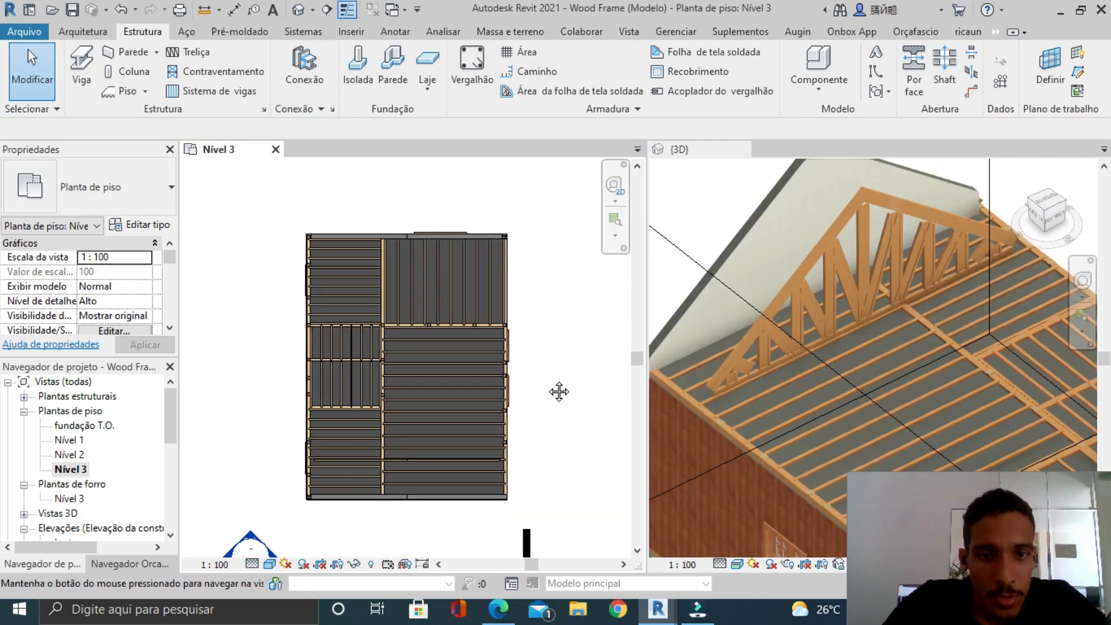
scroll(496, 393, up, 5)
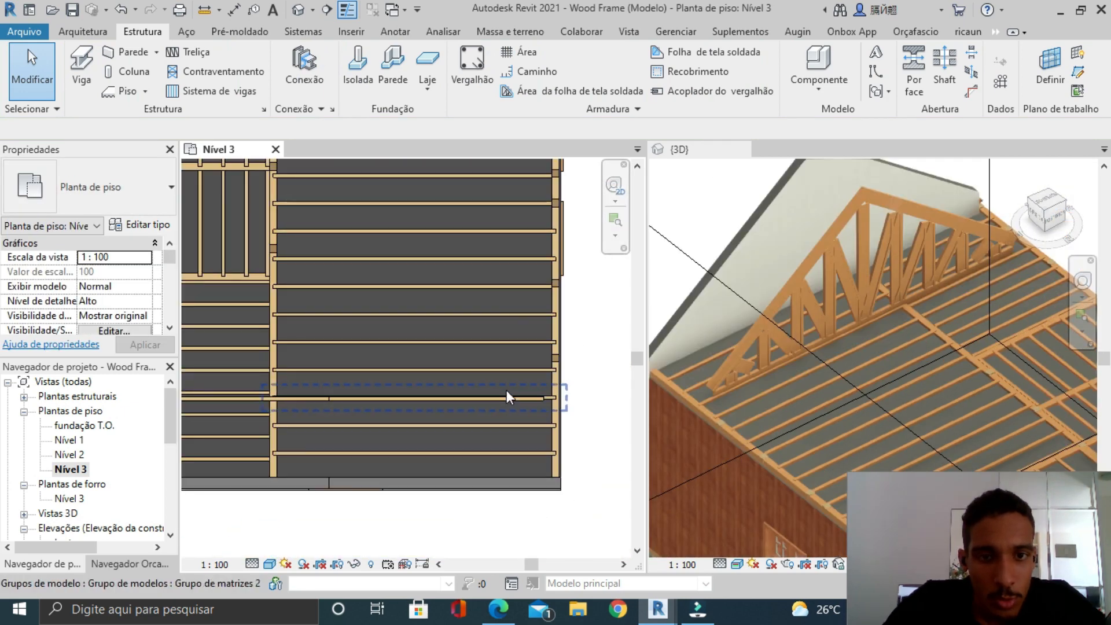
scroll(511, 397, down, 1)
scroll(513, 397, up, 3)
scroll(565, 385, down, 4)
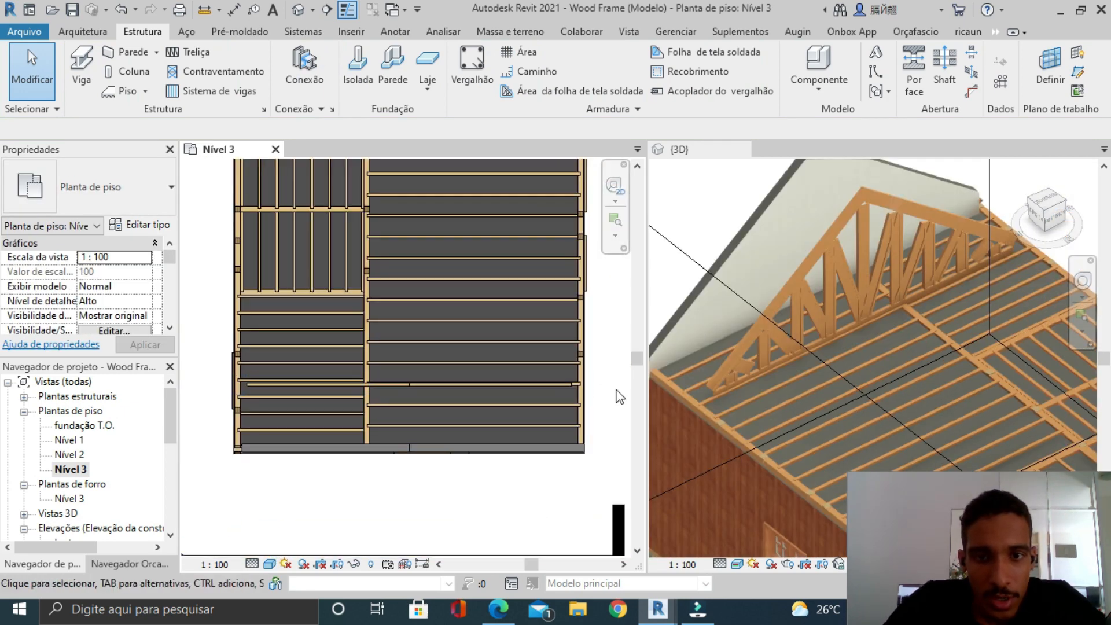
scroll(583, 405, up, 2)
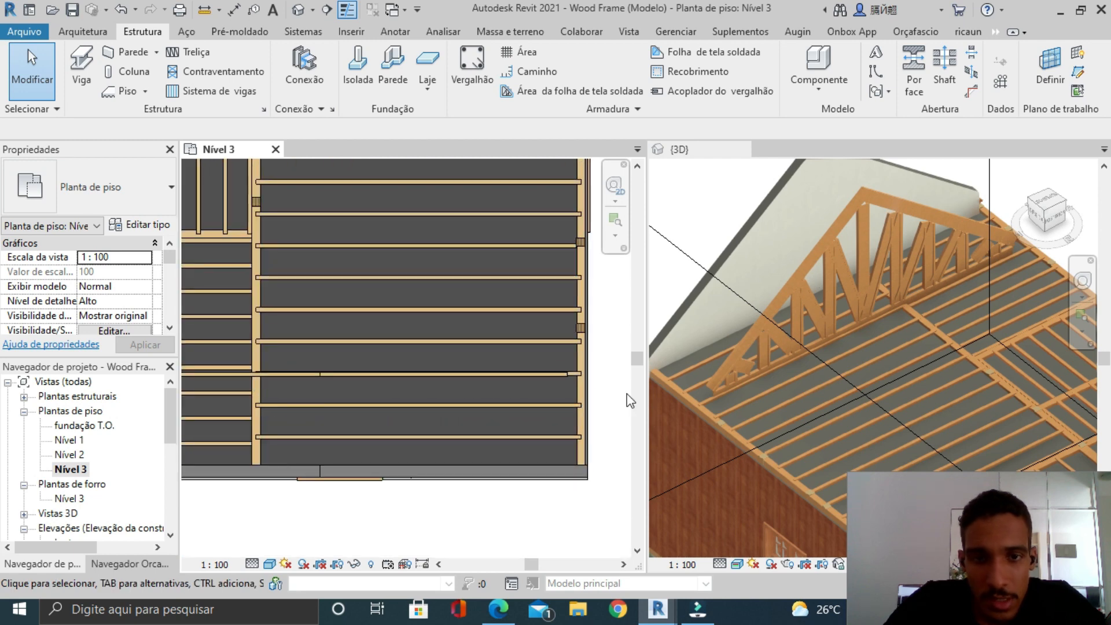
scroll(627, 400, up, 4)
click(550, 351)
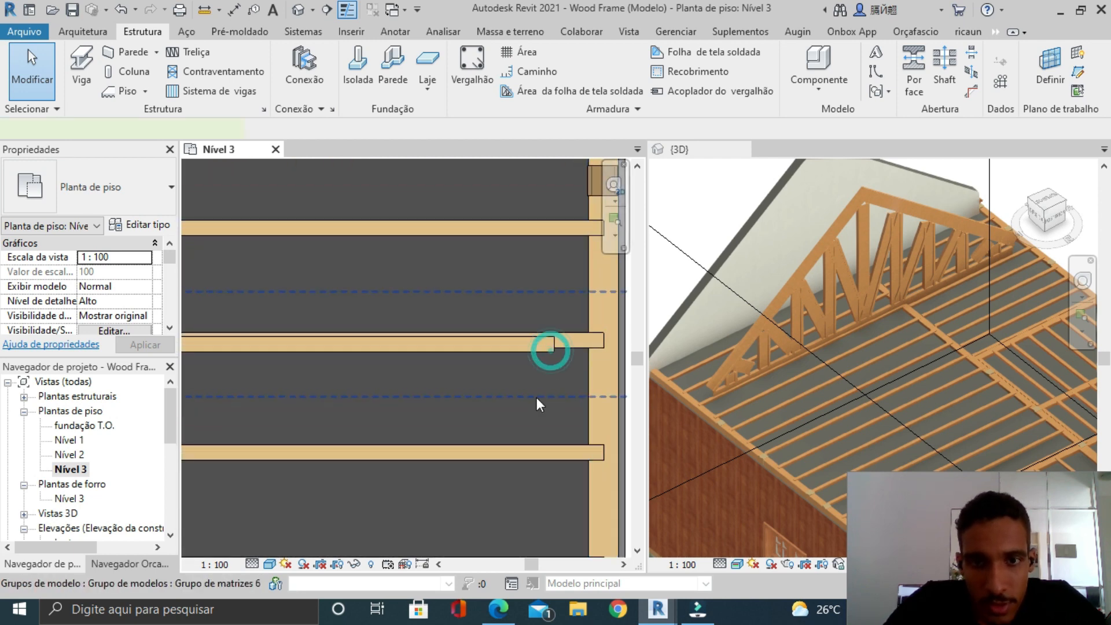
scroll(553, 384, down, 5)
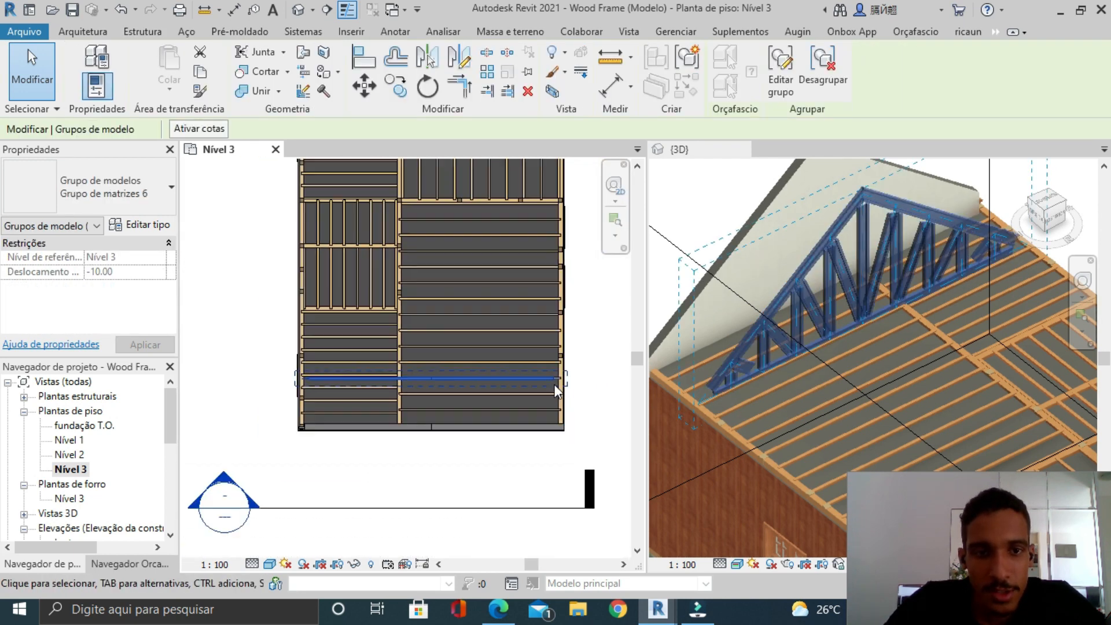
scroll(523, 325, down, 1)
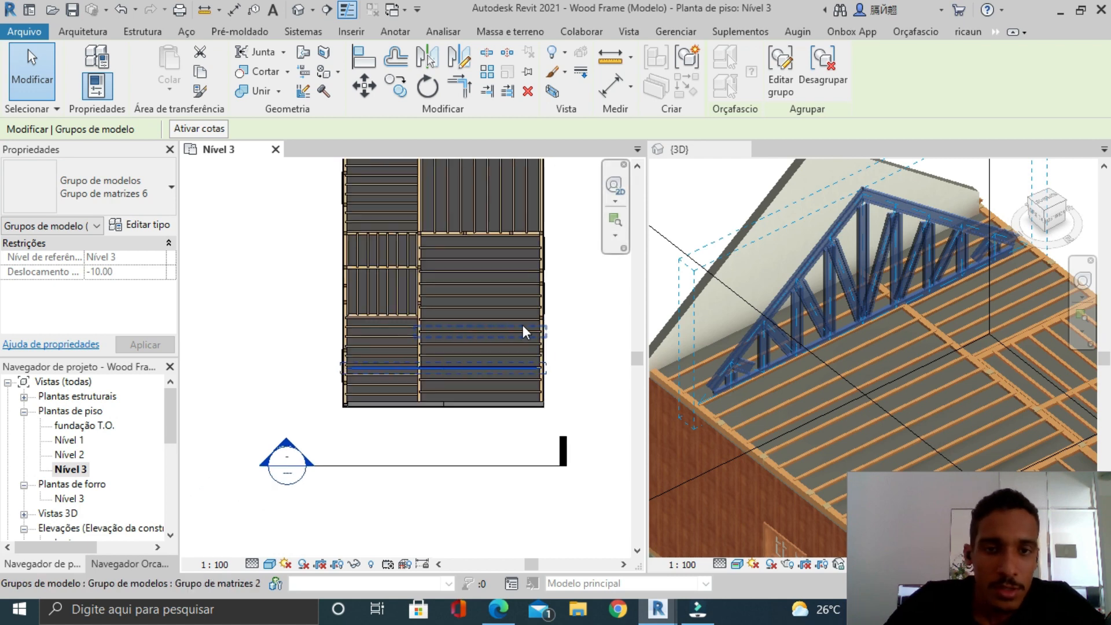
scroll(515, 328, up, 3)
scroll(363, 347, up, 2)
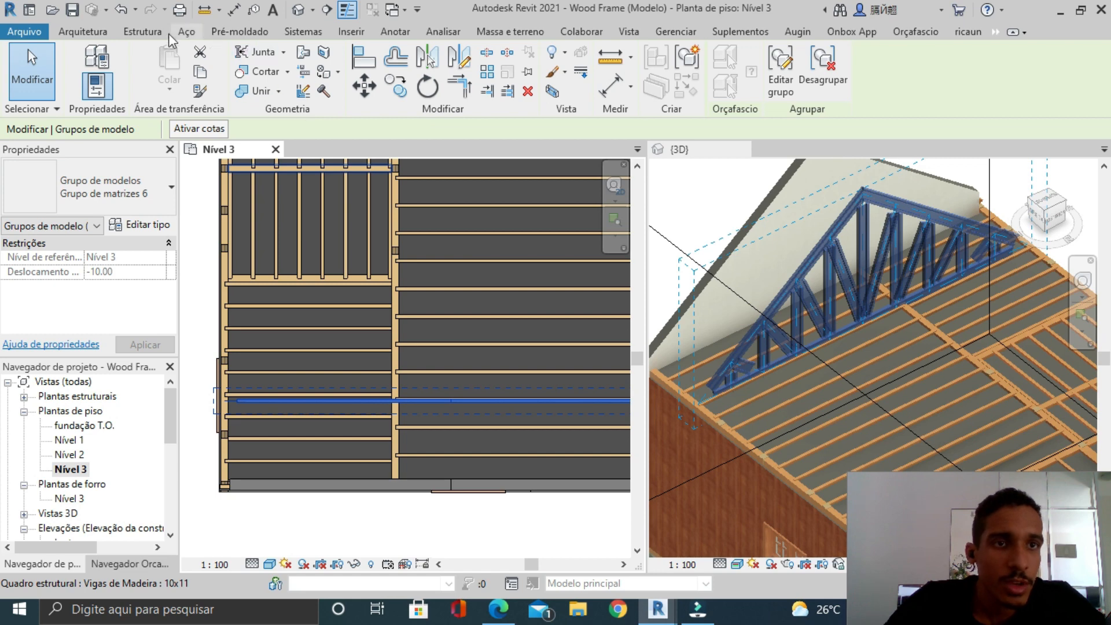
Step: Start a structural truss on Nível 3 with the type Pratt Treliça de empena-6 Painel, Padrão
click(143, 31)
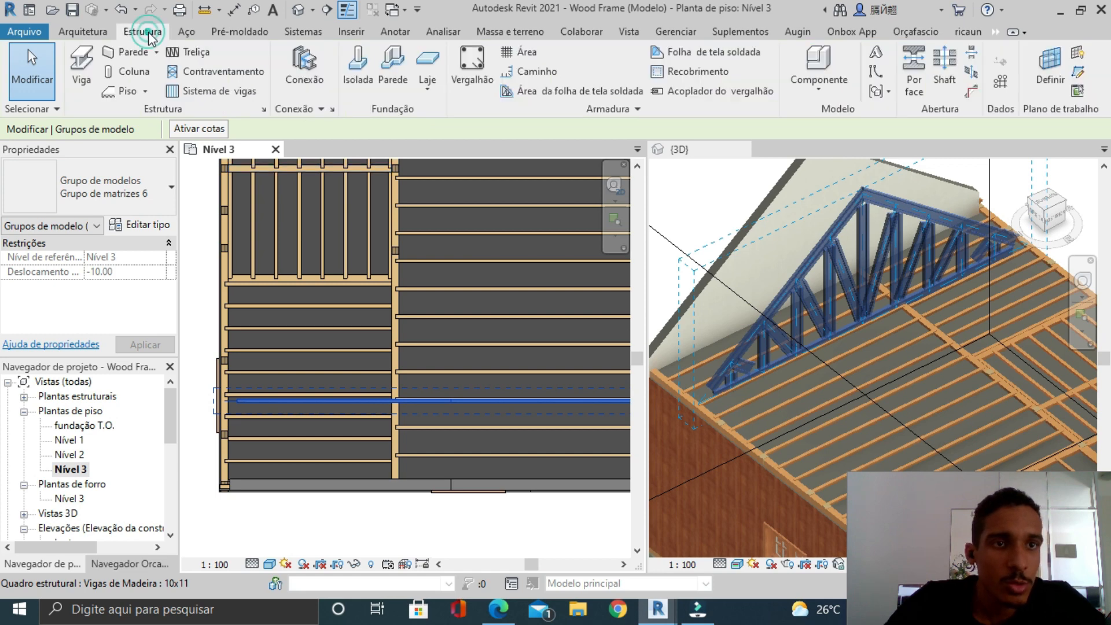
click(198, 53)
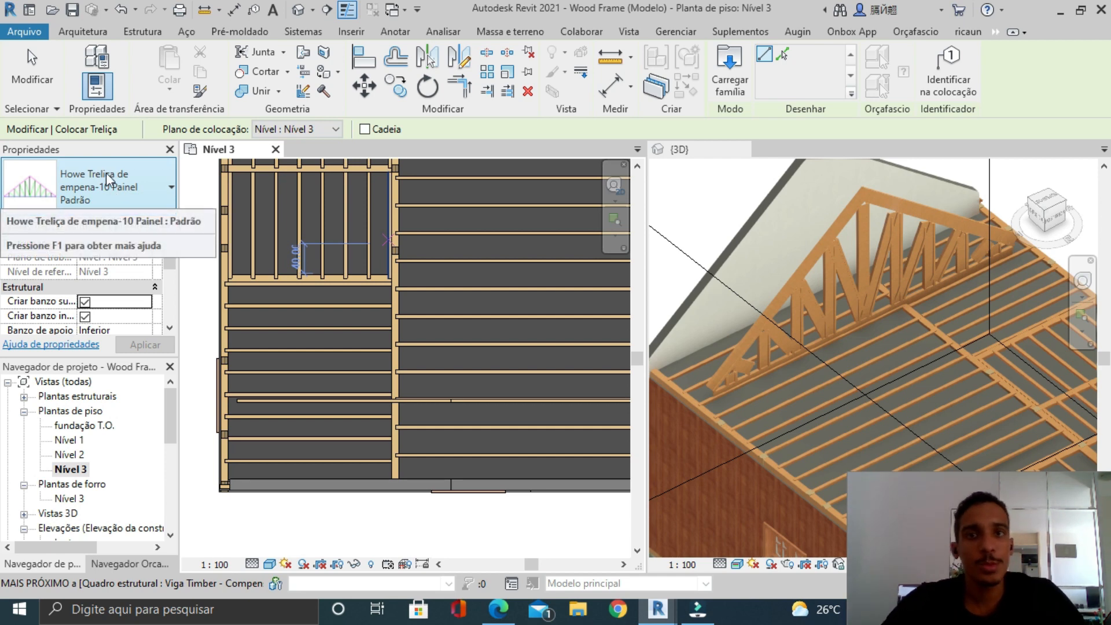
click(153, 199)
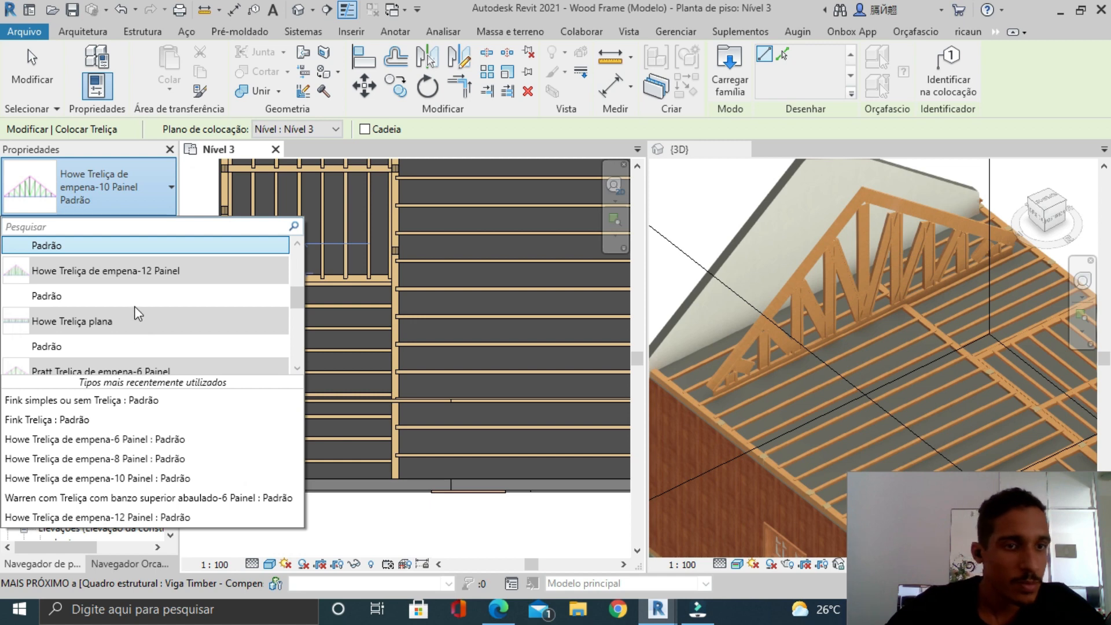
scroll(135, 307, down, 1)
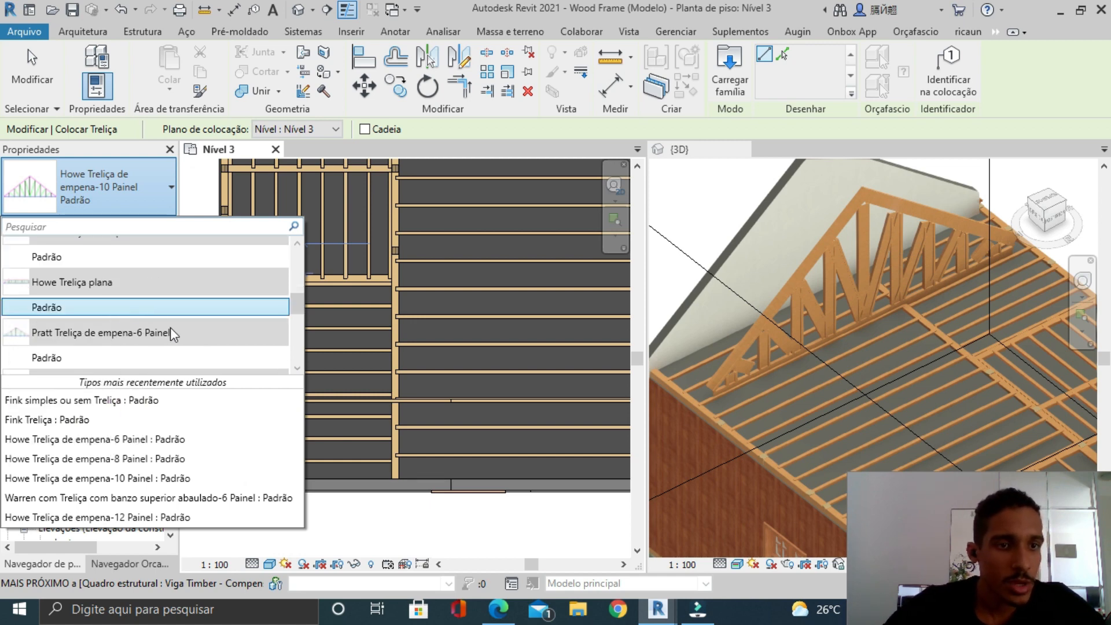
click(170, 309)
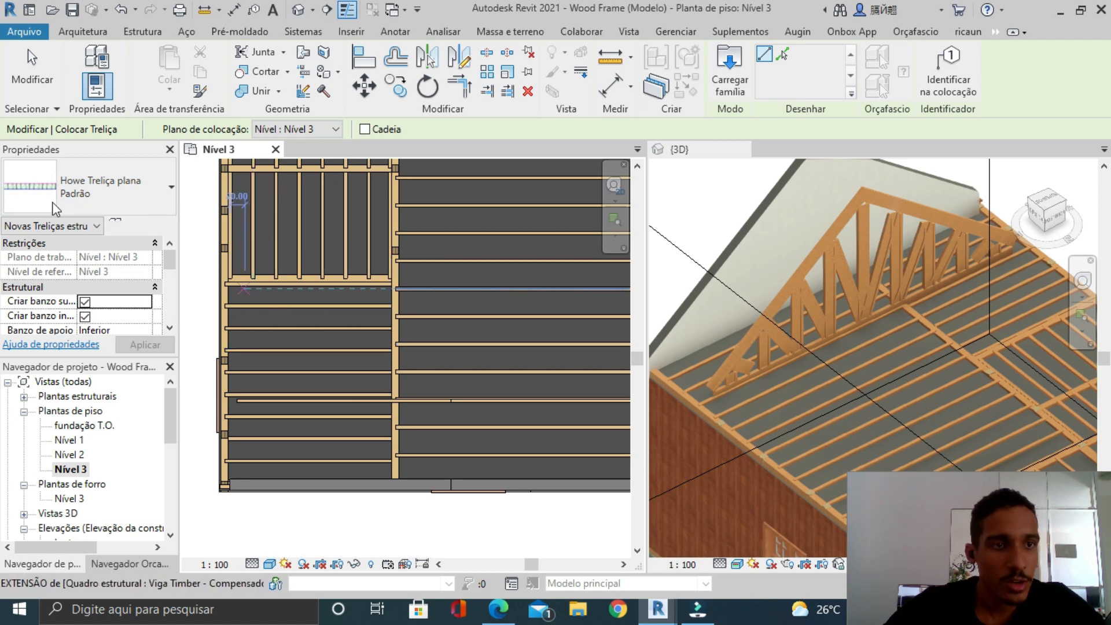
click(154, 204)
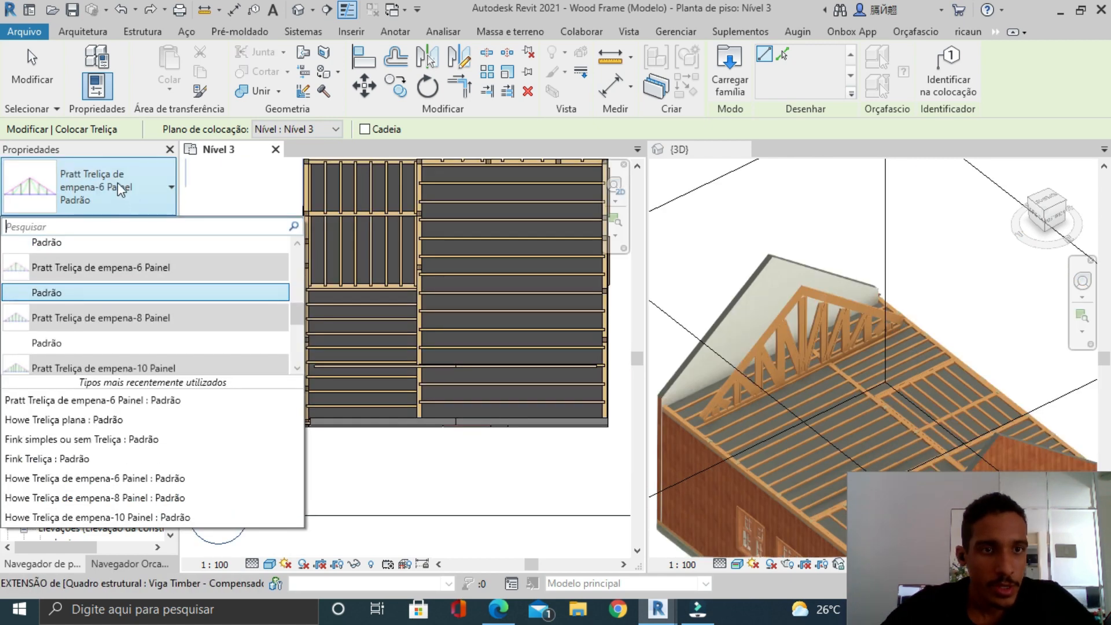
click(117, 182)
click(167, 205)
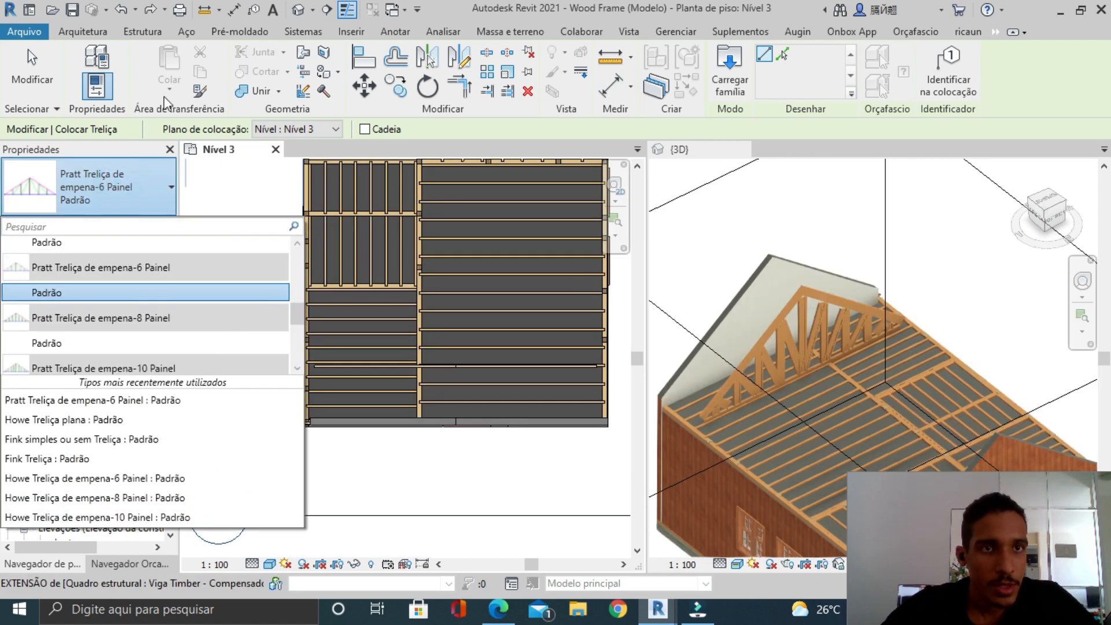
click(154, 194)
Step: Place the Pratt Treliça de empena-6 Painel truss along a joist on Nível 3, spanning between the two outer walls
scroll(310, 275, up, 5)
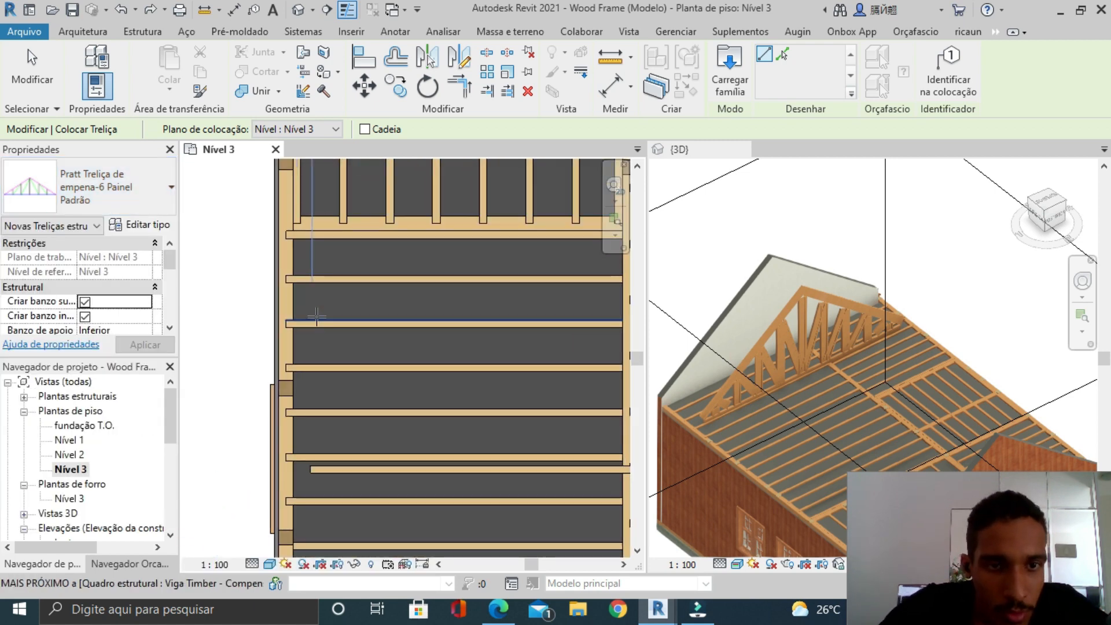
click(280, 295)
scroll(280, 295, down, 5)
scroll(561, 305, up, 4)
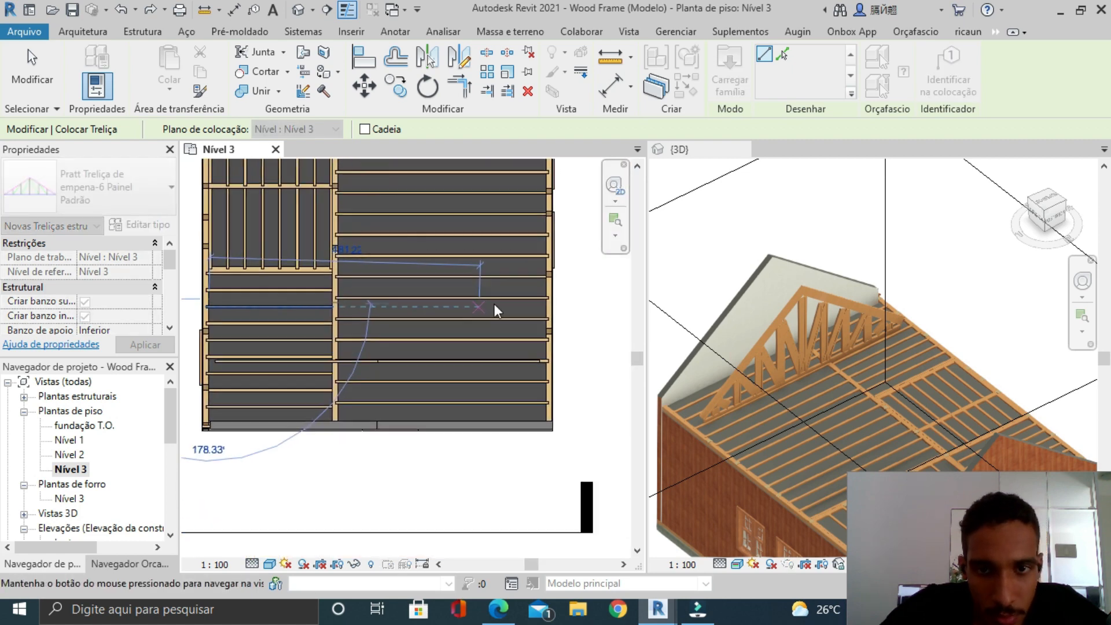
scroll(561, 305, up, 2)
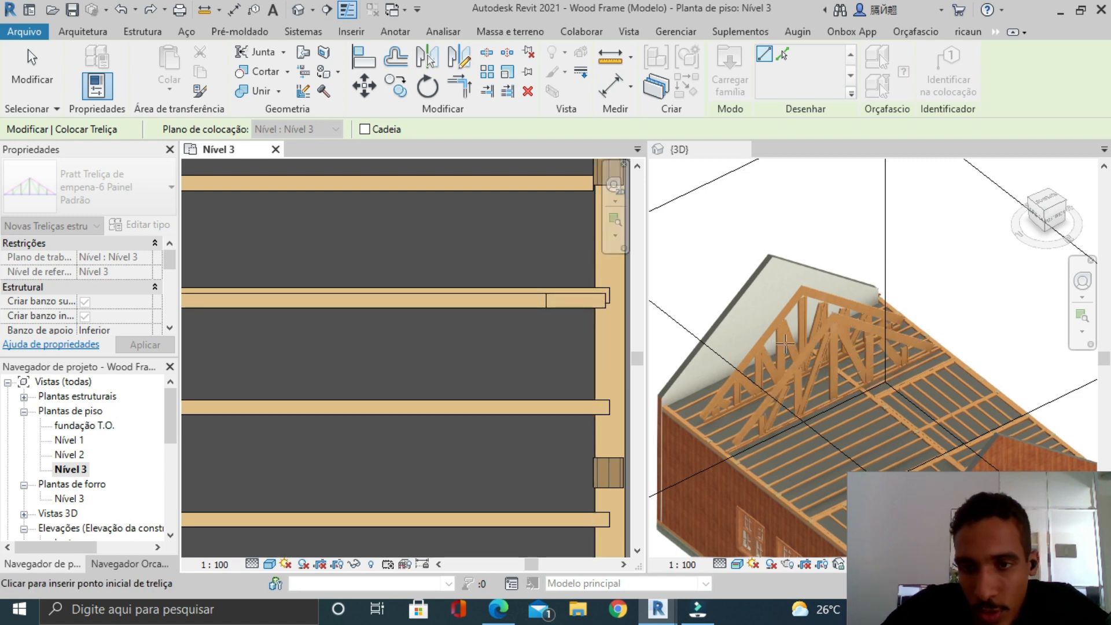
Step: Change the newly placed truss's type to Pratt Treliça de empena-12 Painel, Padrão, in the 3D view
scroll(860, 395, up, 2)
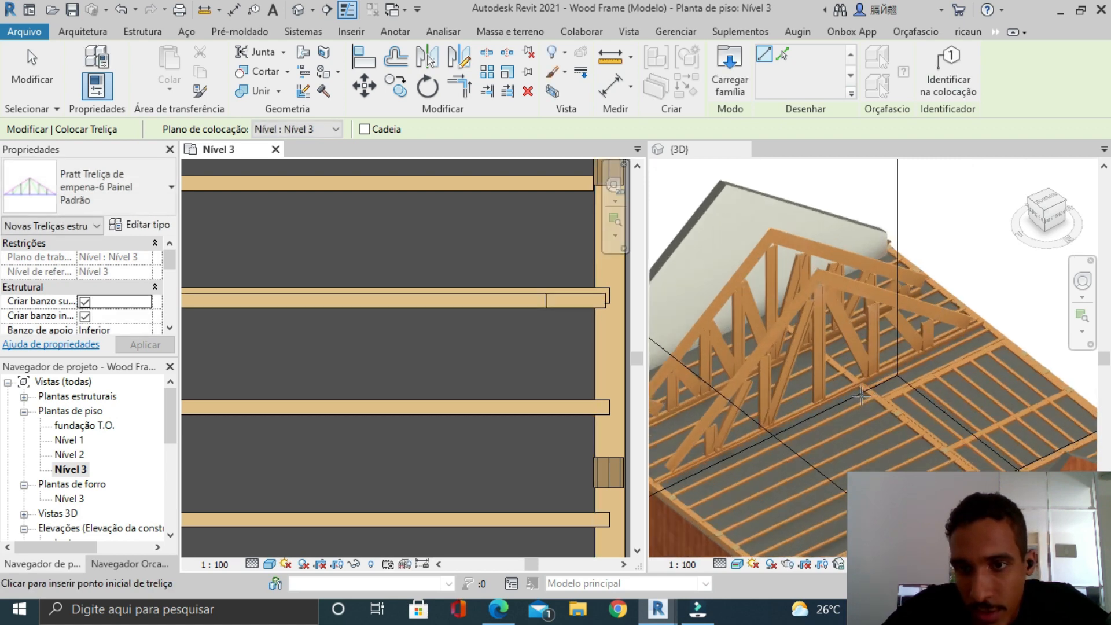
shift+middle_drag(860, 396, 642, 302)
scroll(815, 280, up, 5)
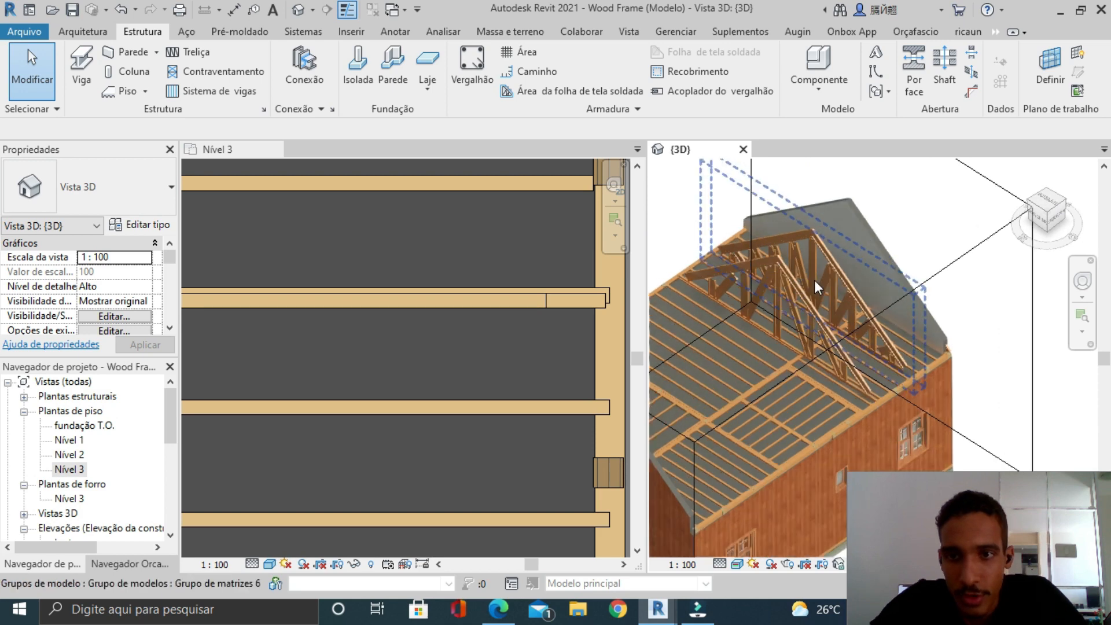
scroll(814, 280, down, 5)
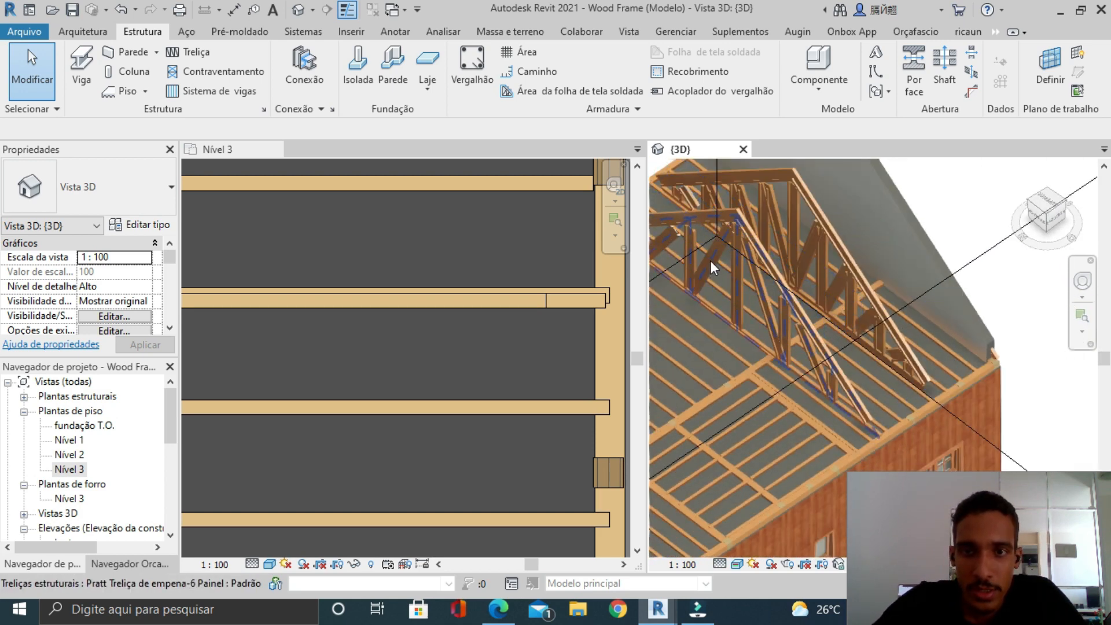
shift+middle_drag(843, 276, 824, 239)
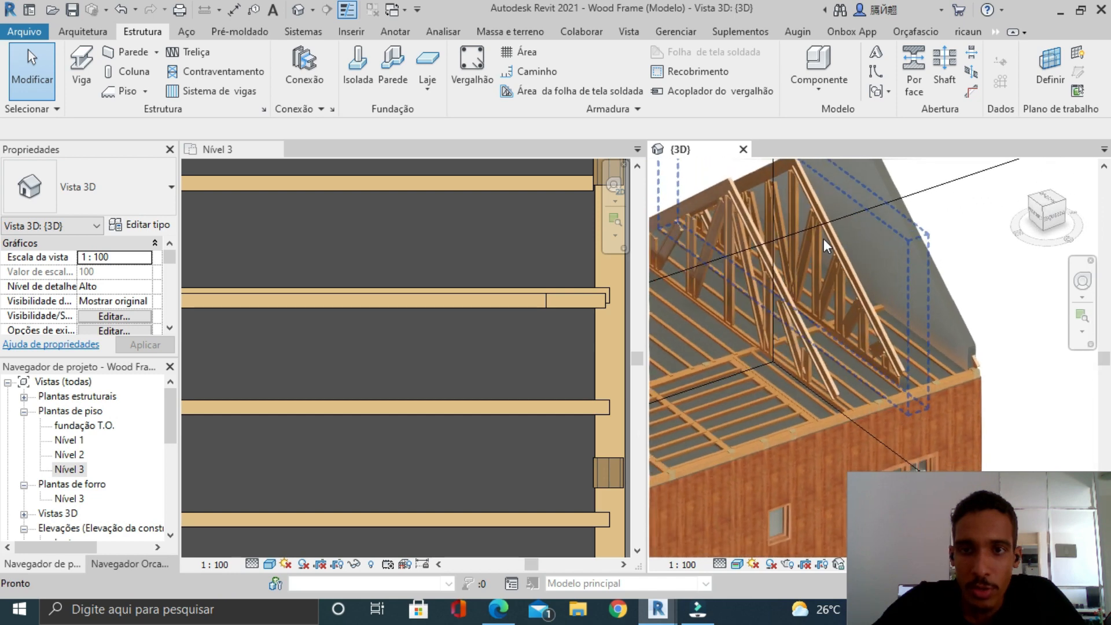
click(707, 253)
shift+middle_drag(707, 252, 925, 317)
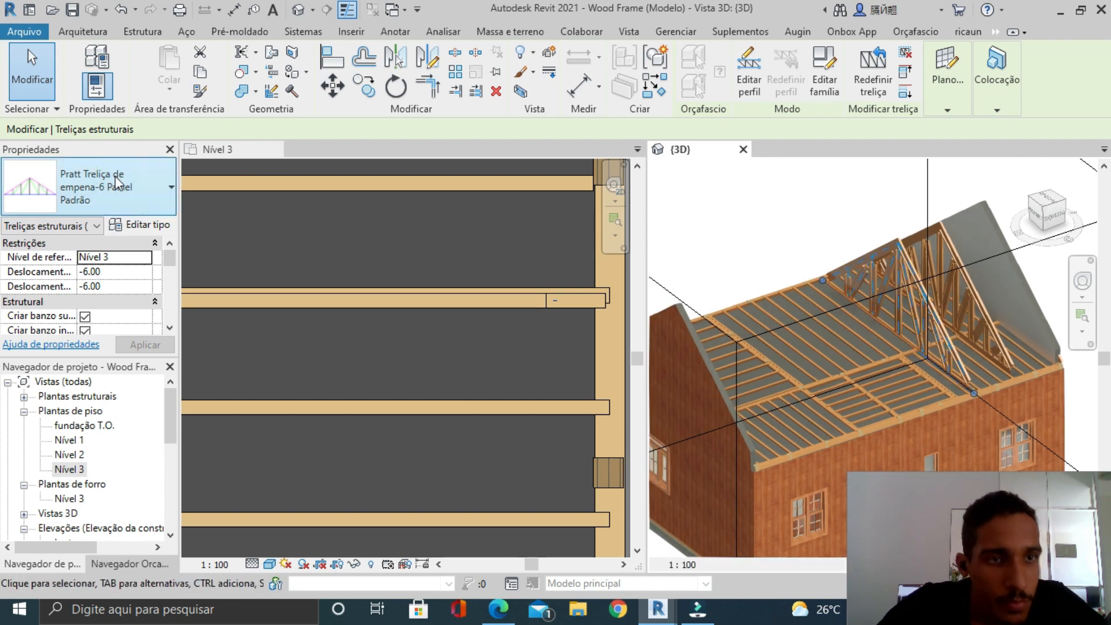
click(150, 200)
scroll(176, 304, down, 3)
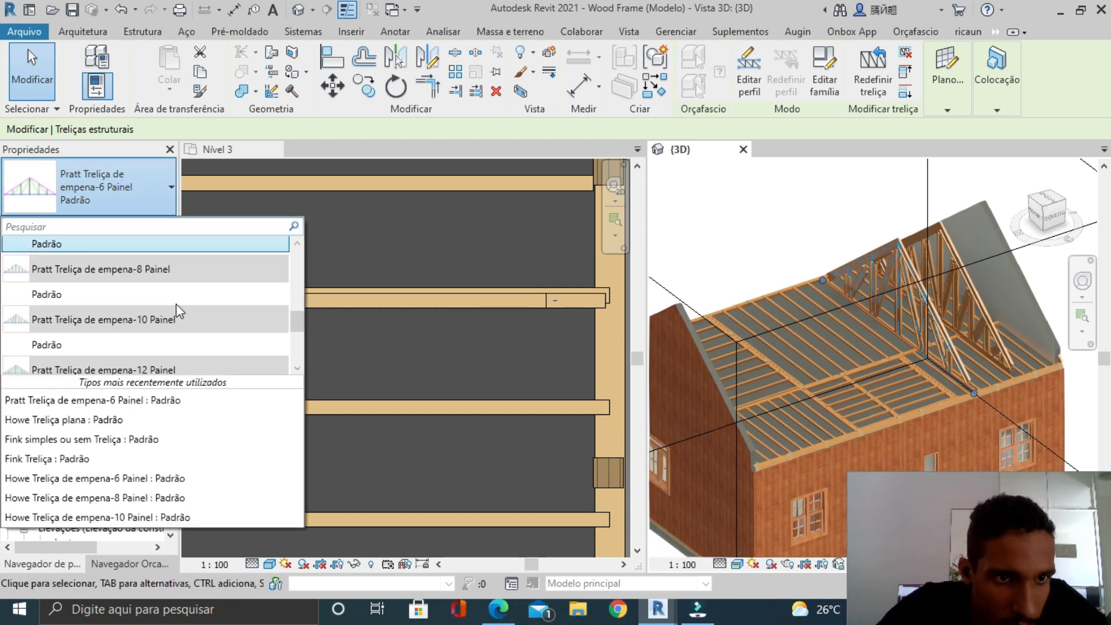
click(152, 355)
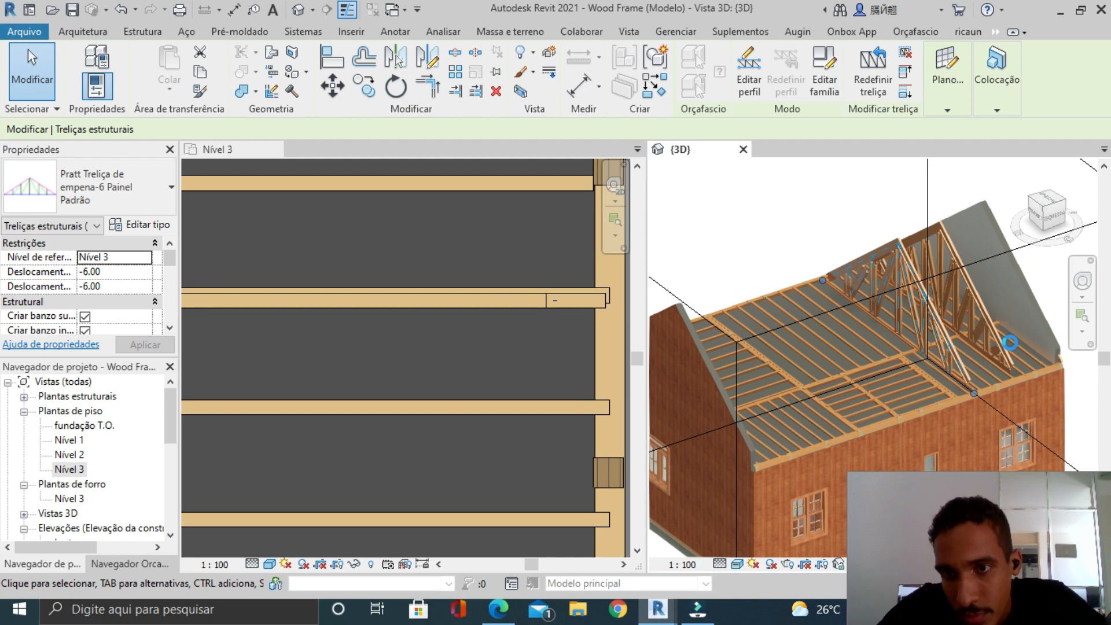
Step: Change the selected truss's type to Howe Treliça plana, Padrão
scroll(937, 331, up, 5)
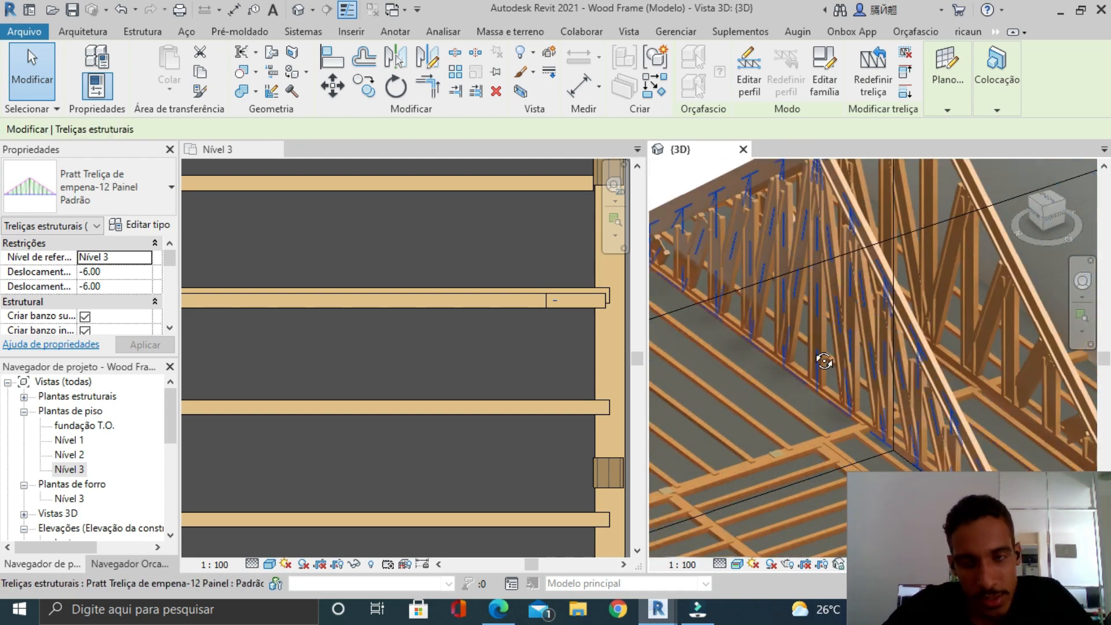
shift+middle_drag(824, 361, 796, 368)
scroll(796, 368, down, 3)
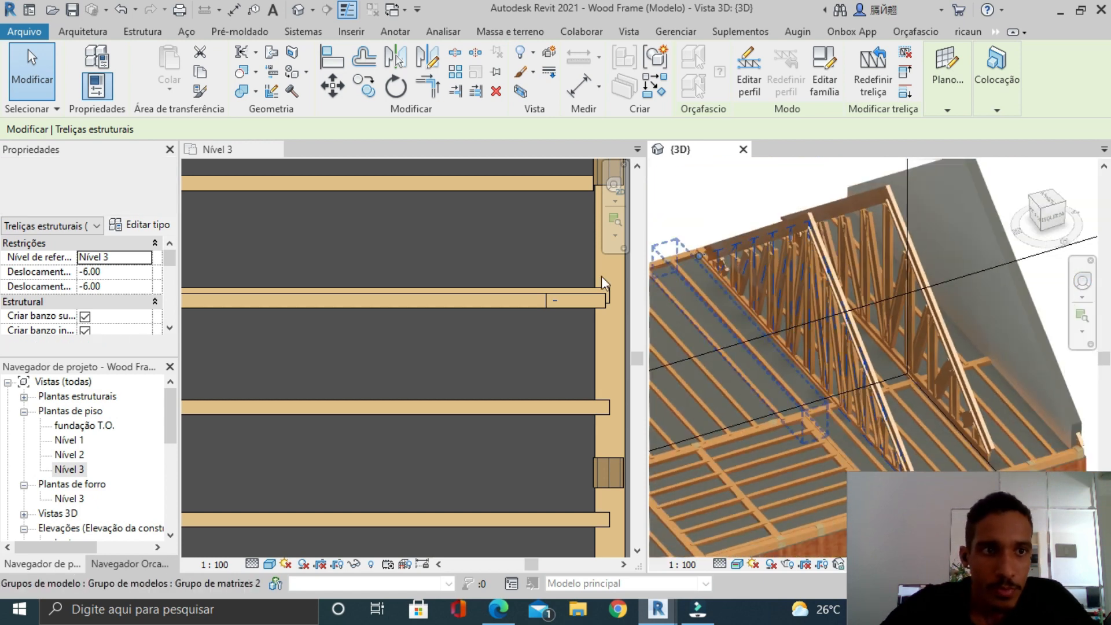
click(108, 183)
scroll(118, 304, up, 2)
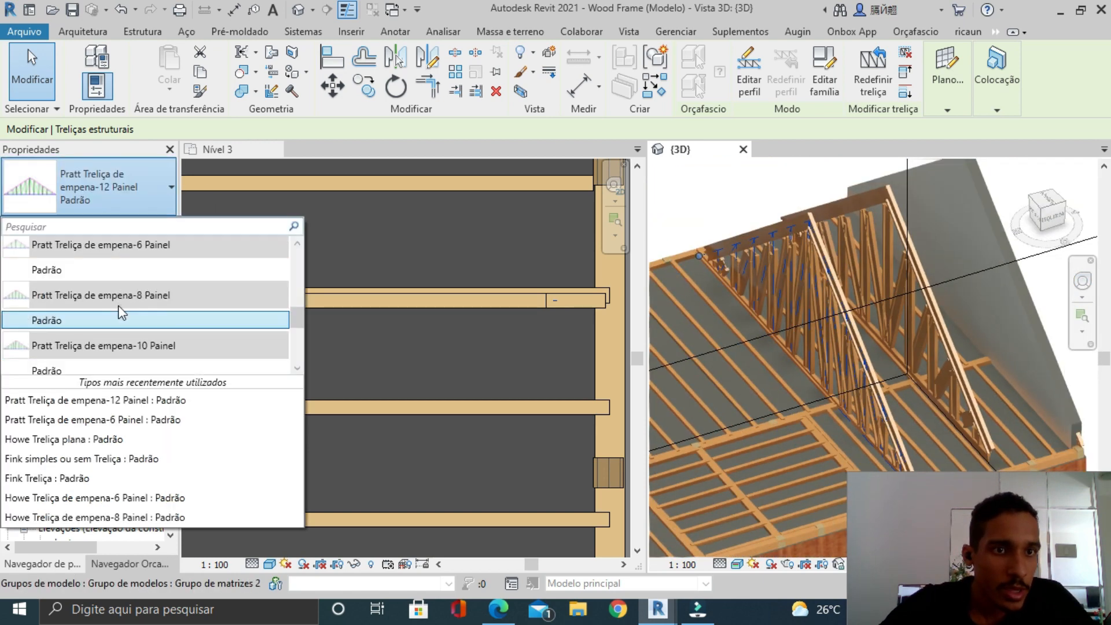
scroll(131, 304, up, 2)
click(130, 302)
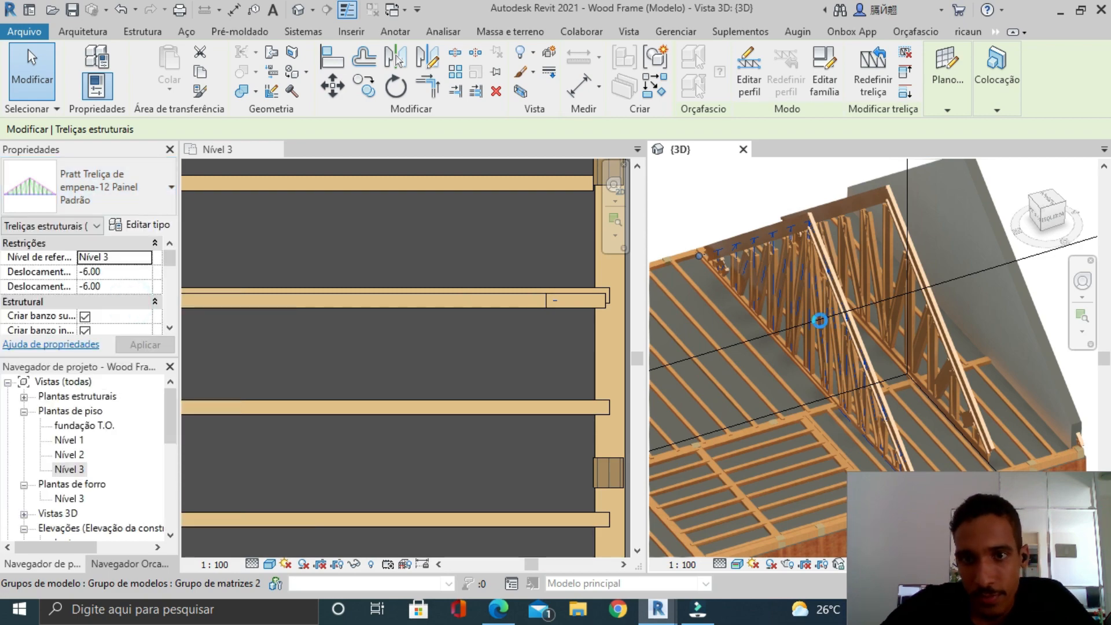
shift+middle_drag(819, 320, 688, 245)
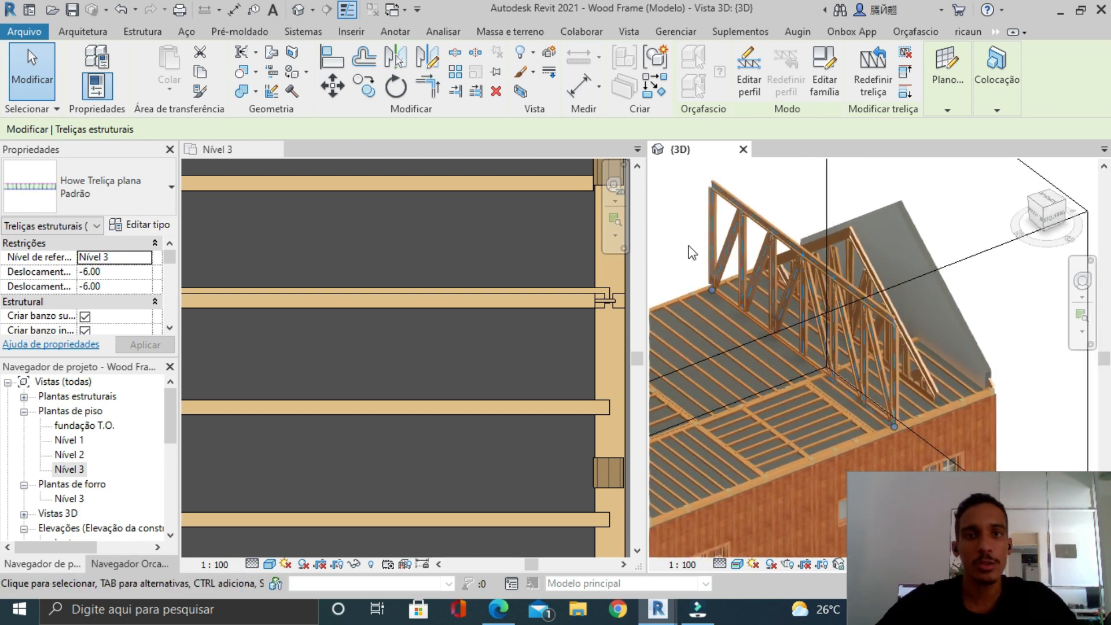
Step: Set the upper chord (Banzos superiores) angle to 45° in the Howe Treliça plana type properties
click(690, 250)
scroll(840, 207, up, 2)
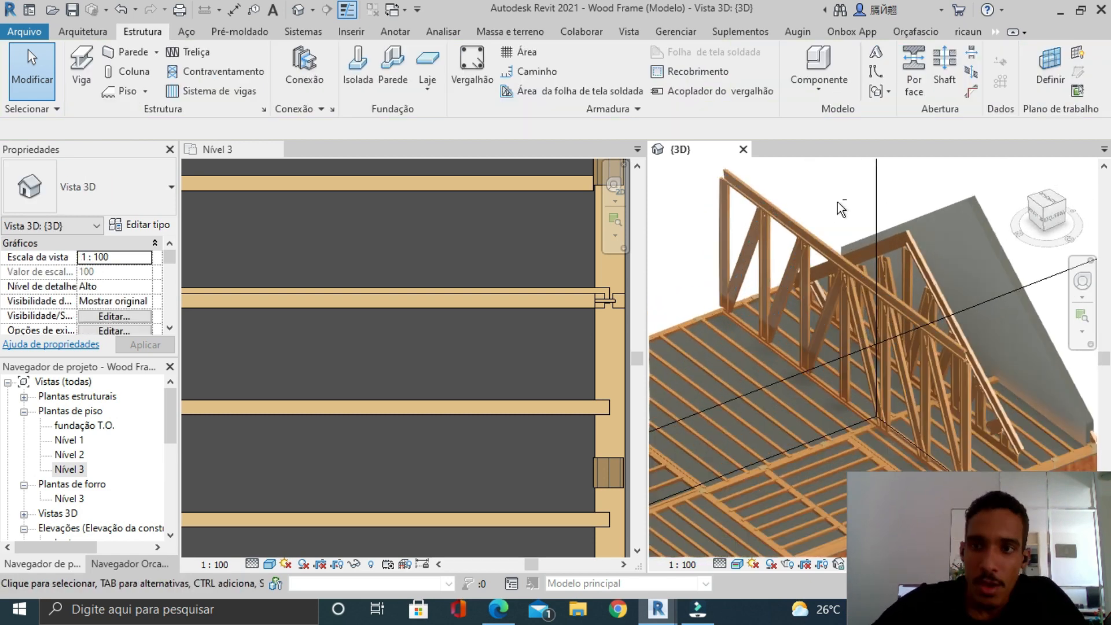
shift+middle_drag(825, 214, 768, 199)
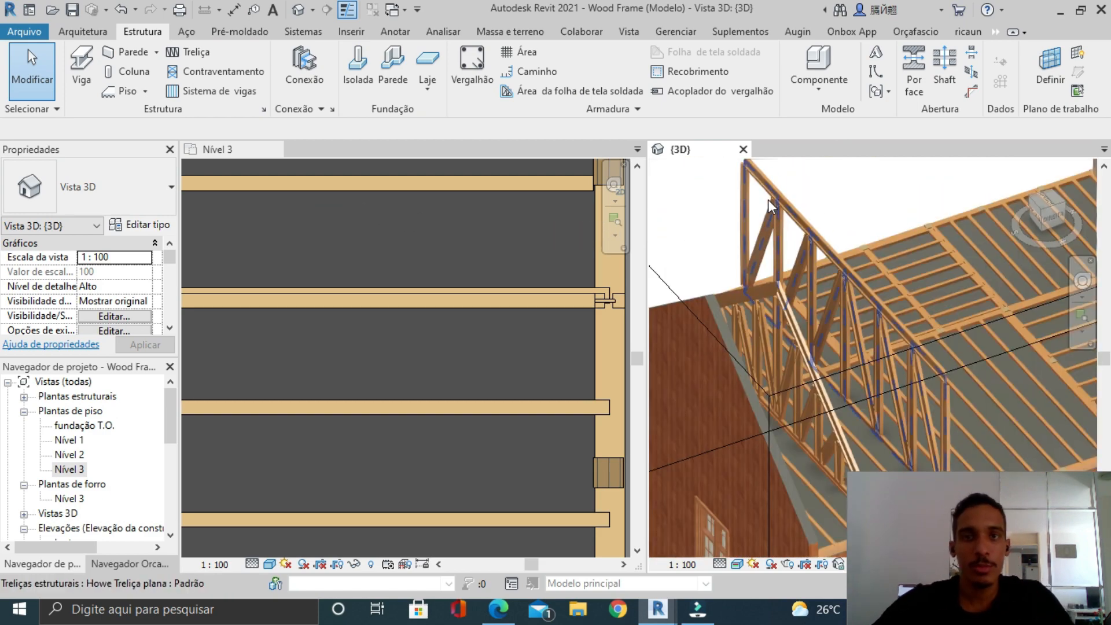
shift+middle_drag(827, 238, 224, 240)
click(755, 234)
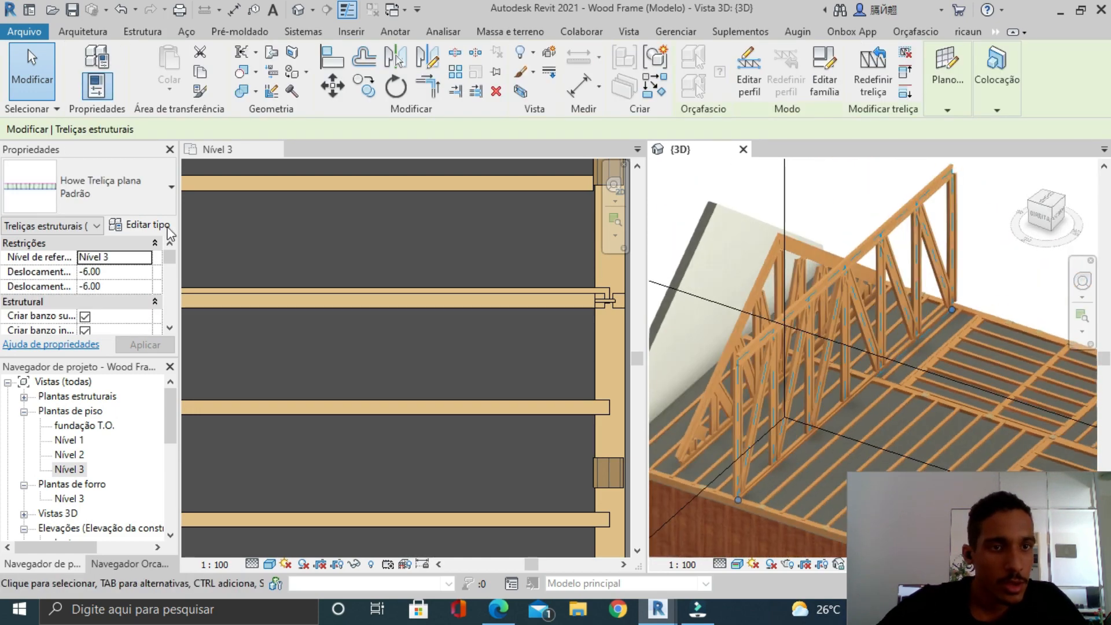
click(142, 225)
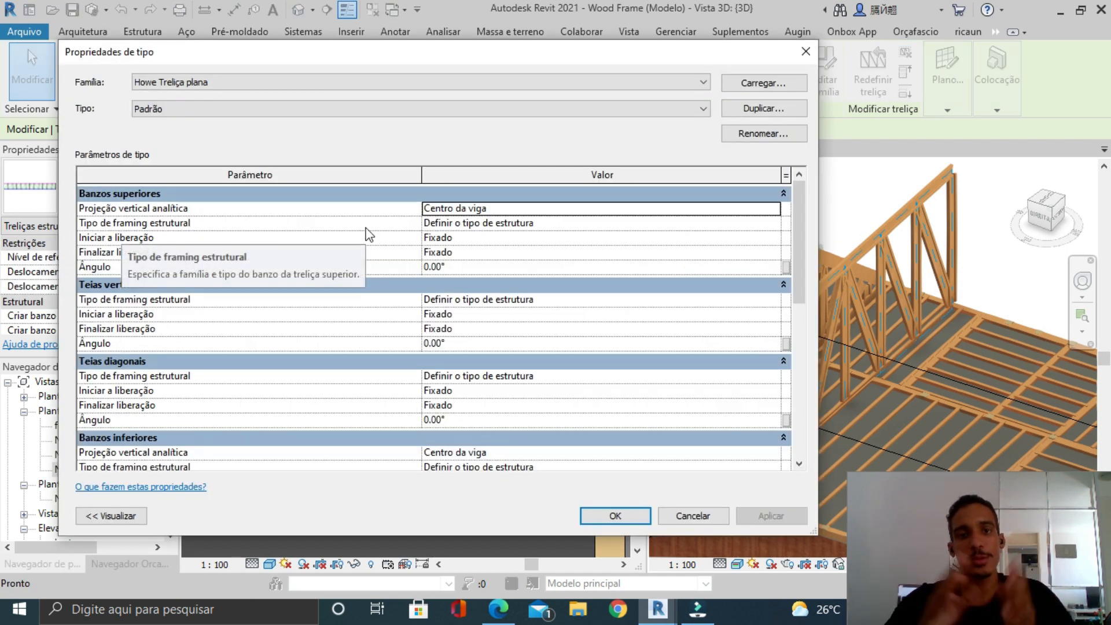
drag(381, 52, 326, 39)
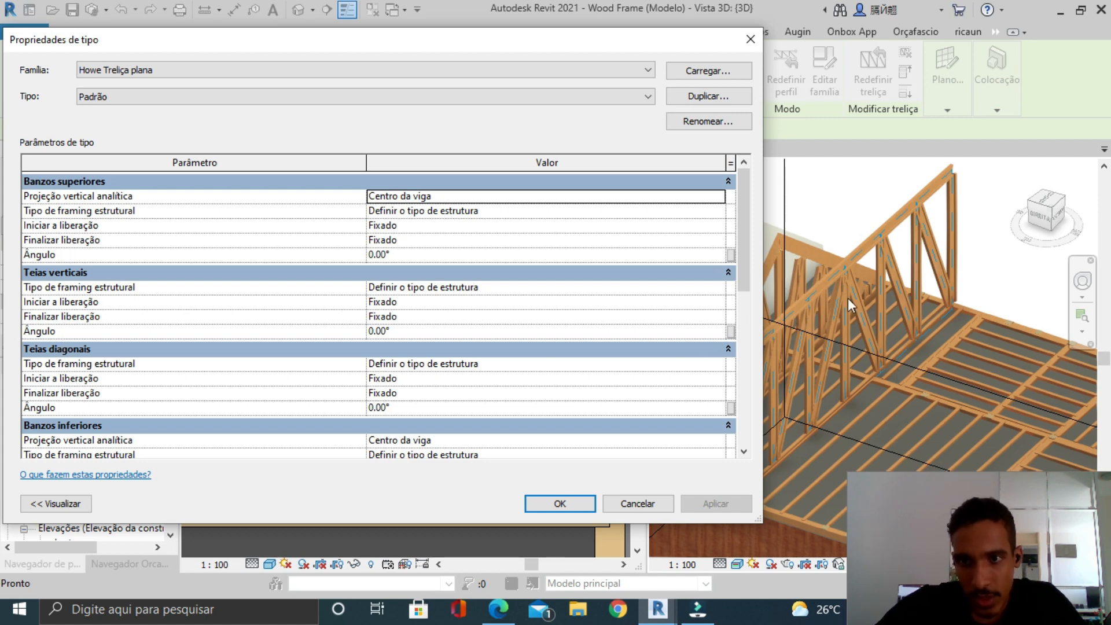
scroll(59, 445, down, 1)
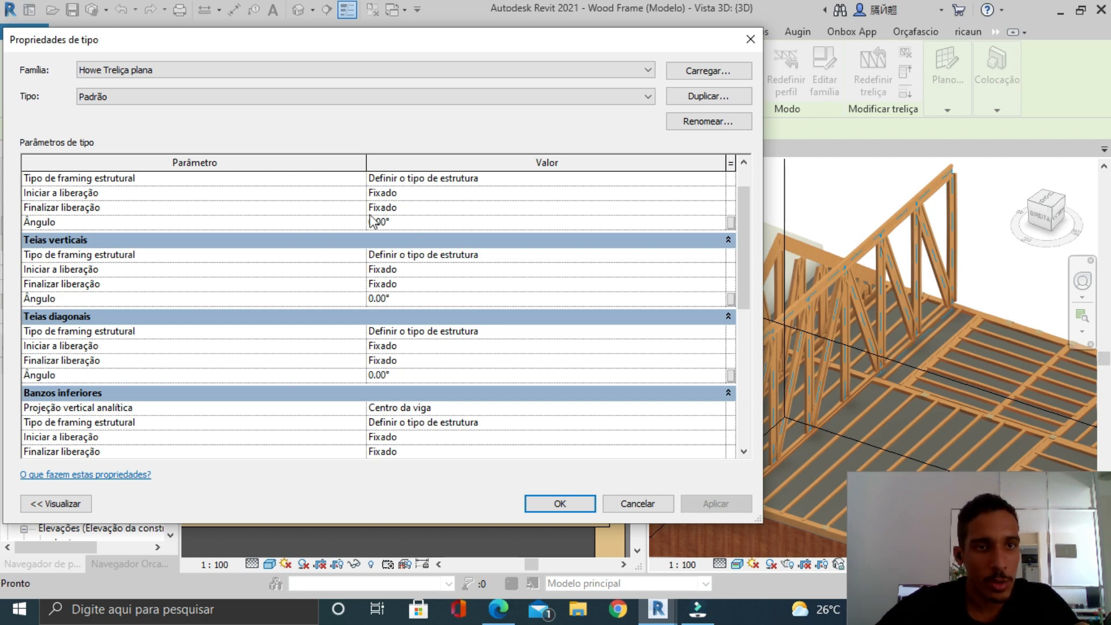
scroll(144, 191, up, 2)
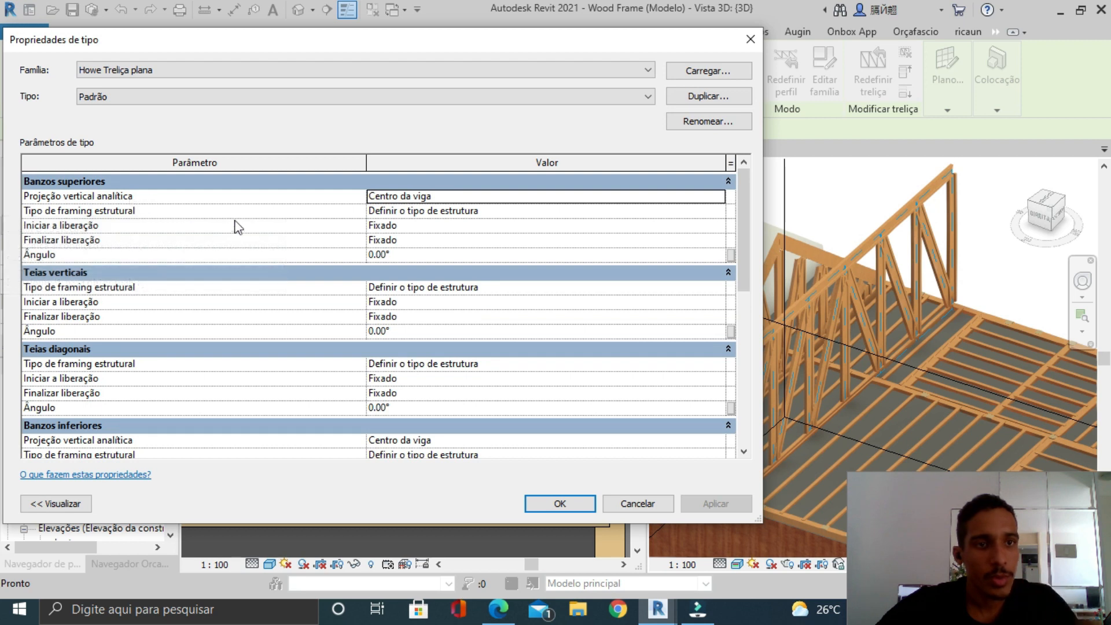
click(432, 254)
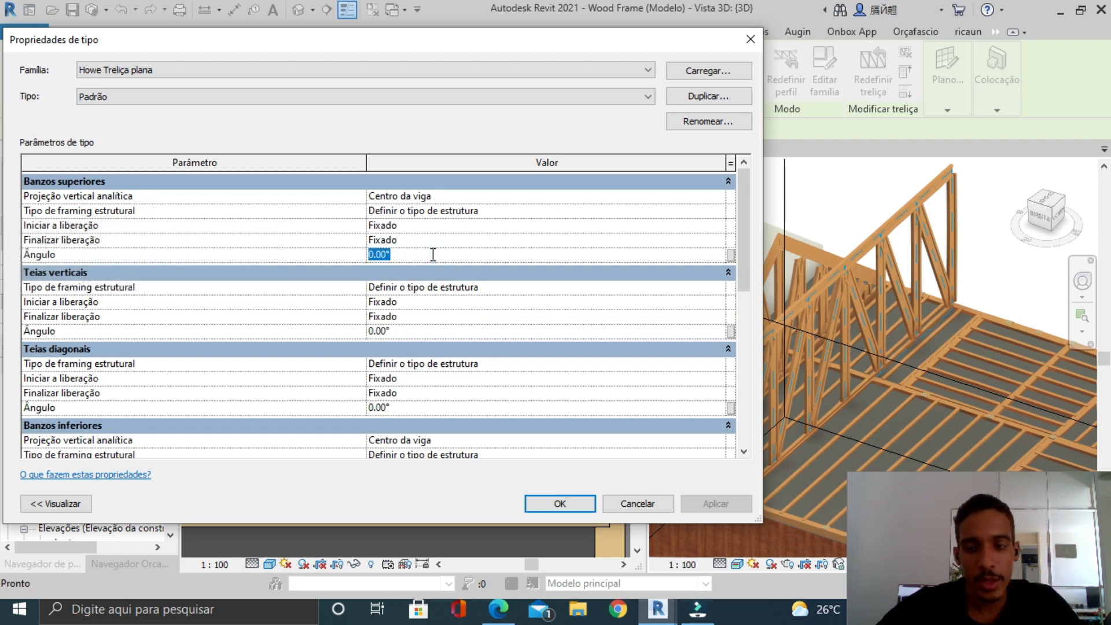
text(45)
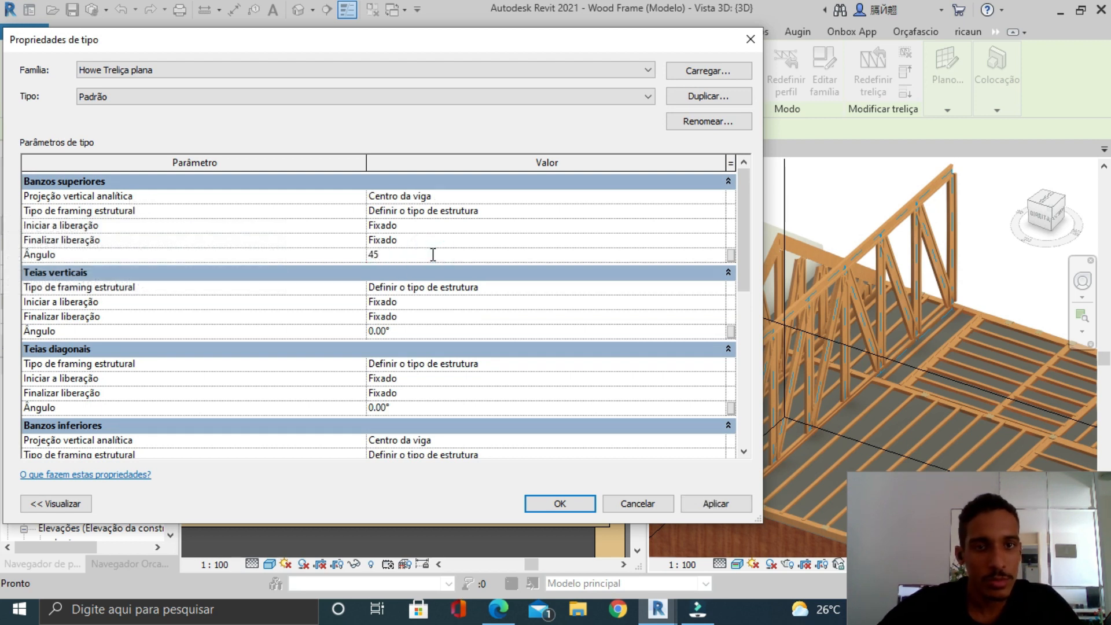
click(560, 503)
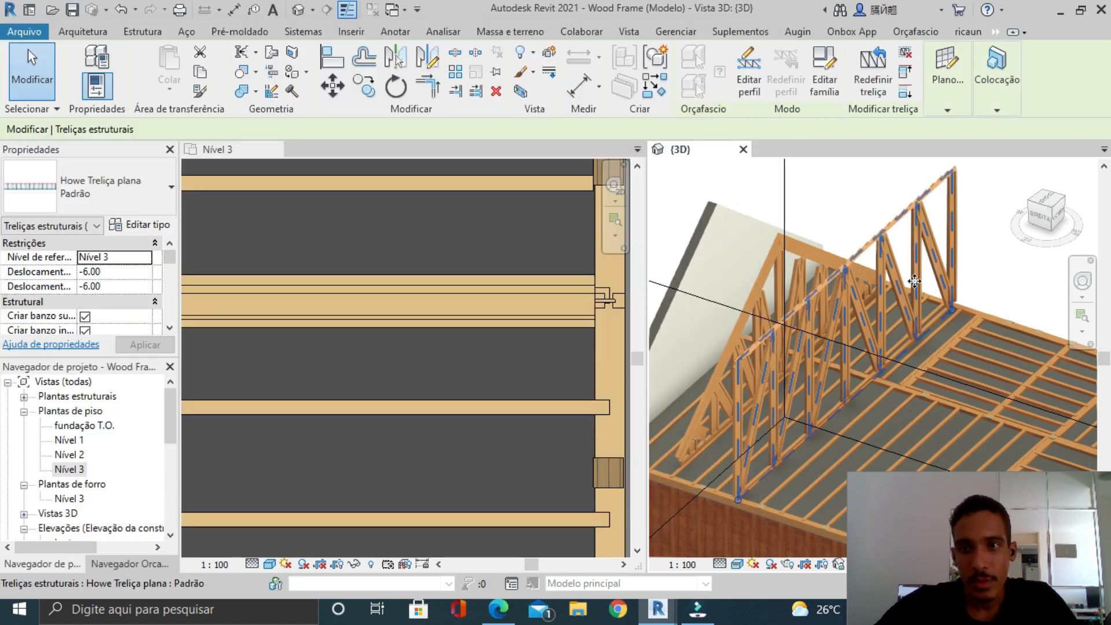
Step: Undo the upper chord angle change on the Howe Treliça plana truss
scroll(914, 231, up, 4)
shift+middle_drag(869, 223, 897, 177)
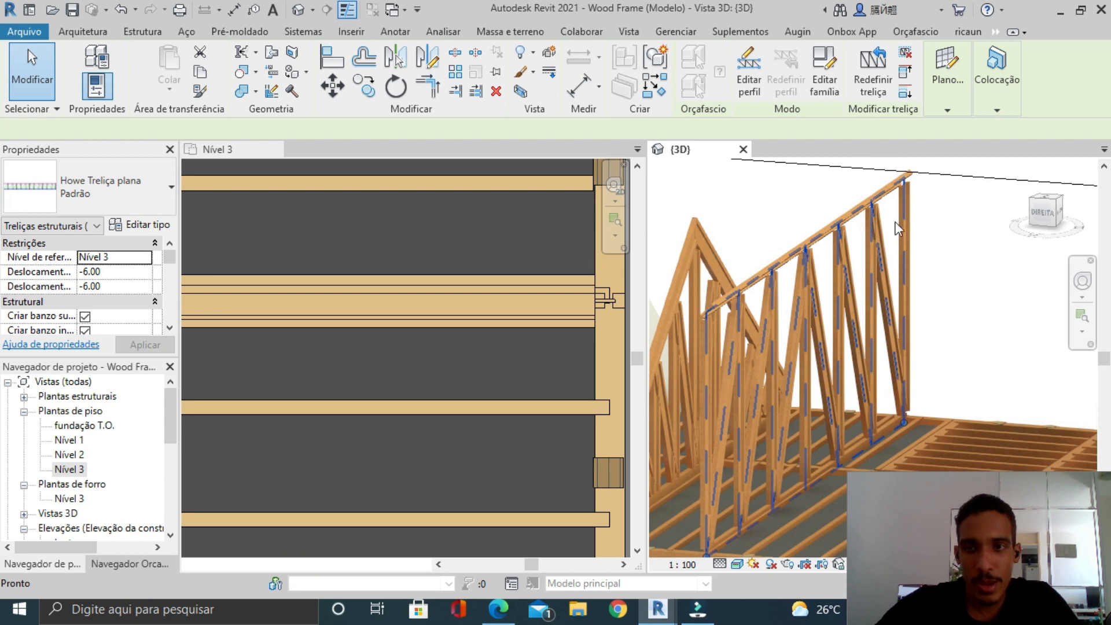
key(ctrl+z)
Step: Set the Howe Treliça plana type's upper chord framing to Trus_Joist-Weyerhaeuser-Parallam_Plus_PSL-Beam_Header: Parallam® Plus PSL – 3 1/2 x 16" and apply it
scroll(909, 224, down, 2)
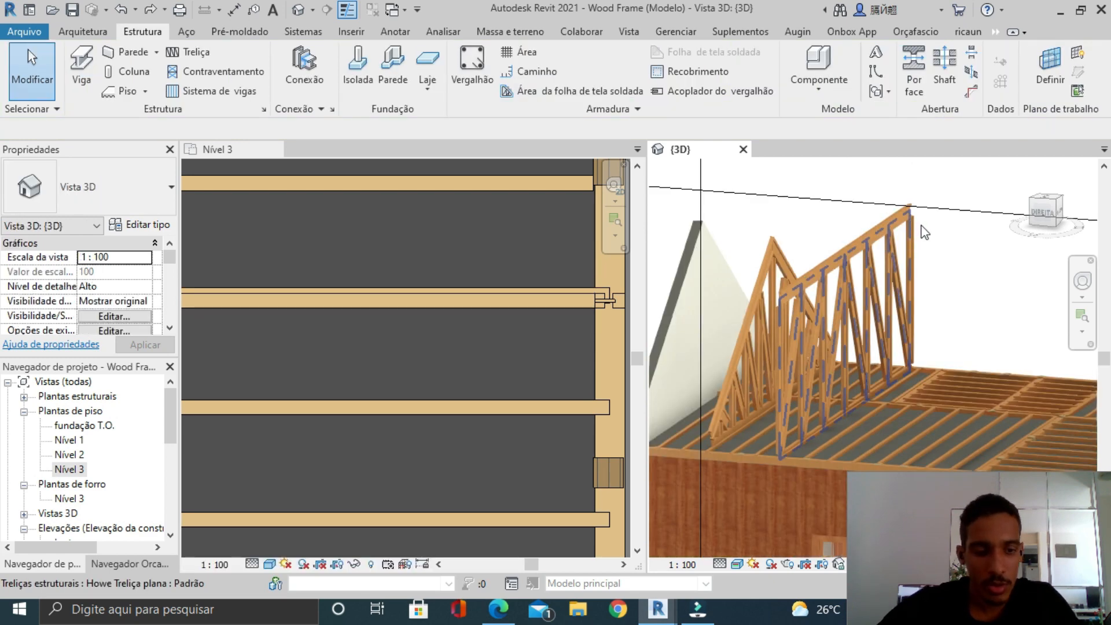
mouse_move(924, 231)
shift+middle_down()
mouse_move(932, 255)
mouse_move(912, 237)
shift+middle_up()
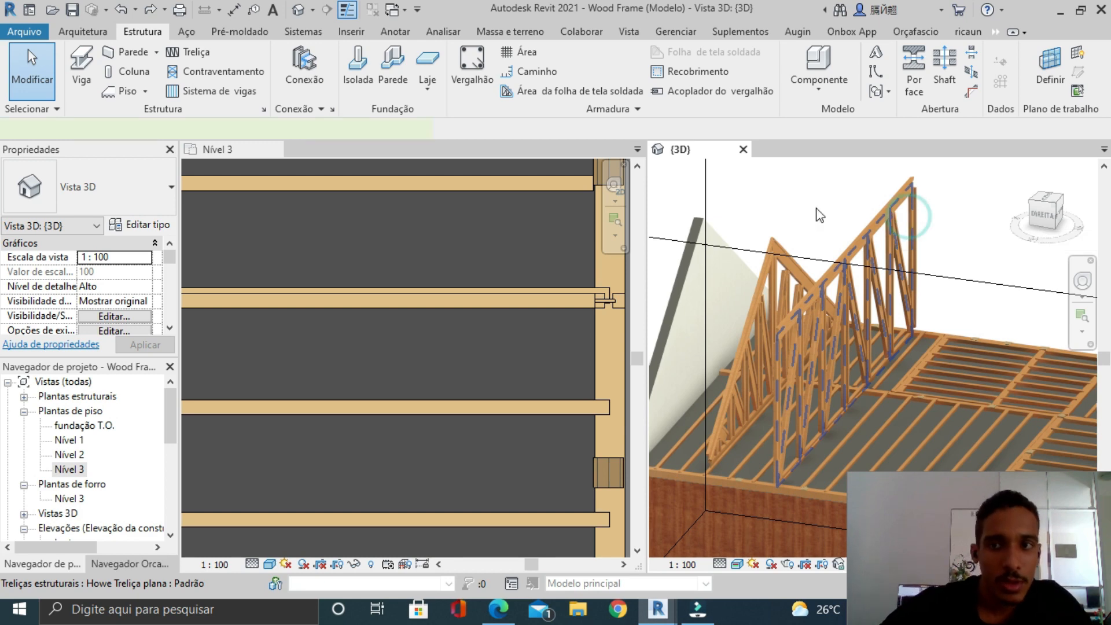
click(912, 224)
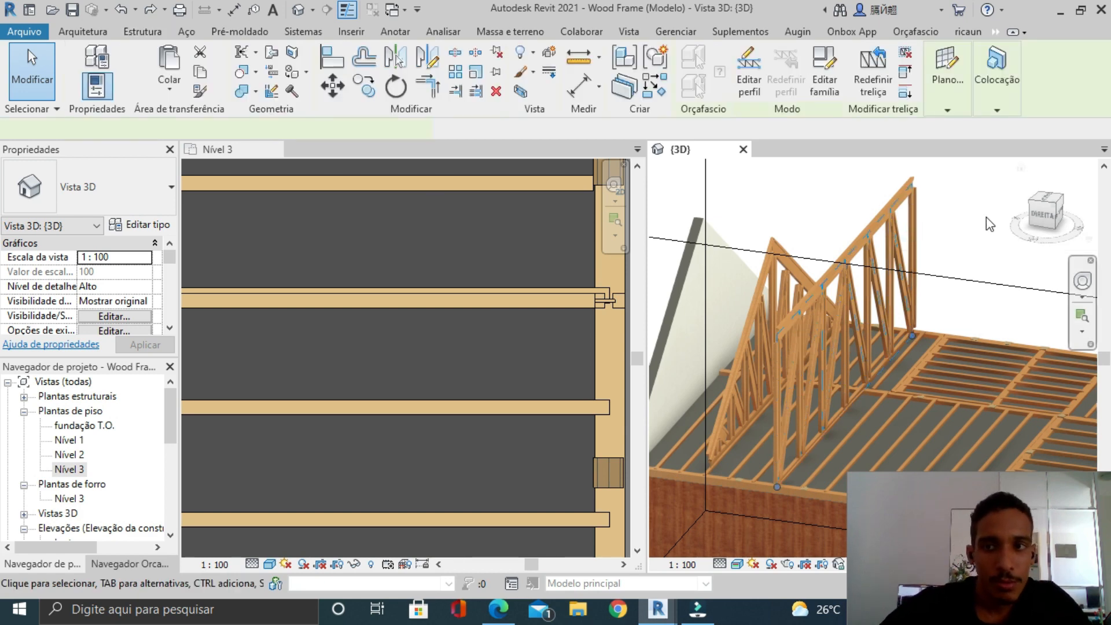
click(116, 226)
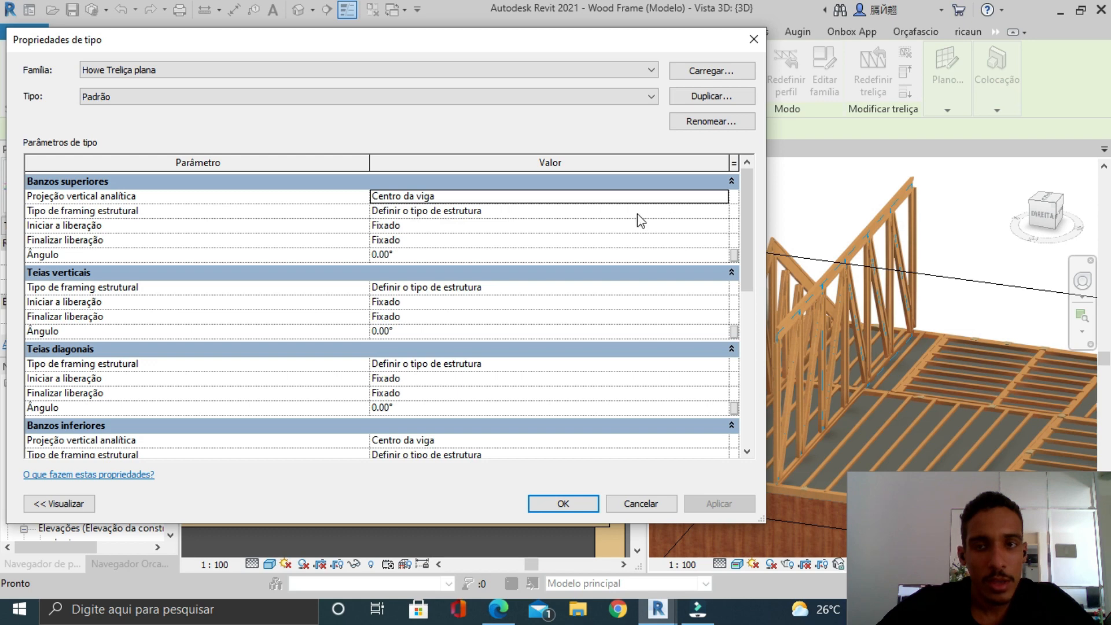
click(723, 212)
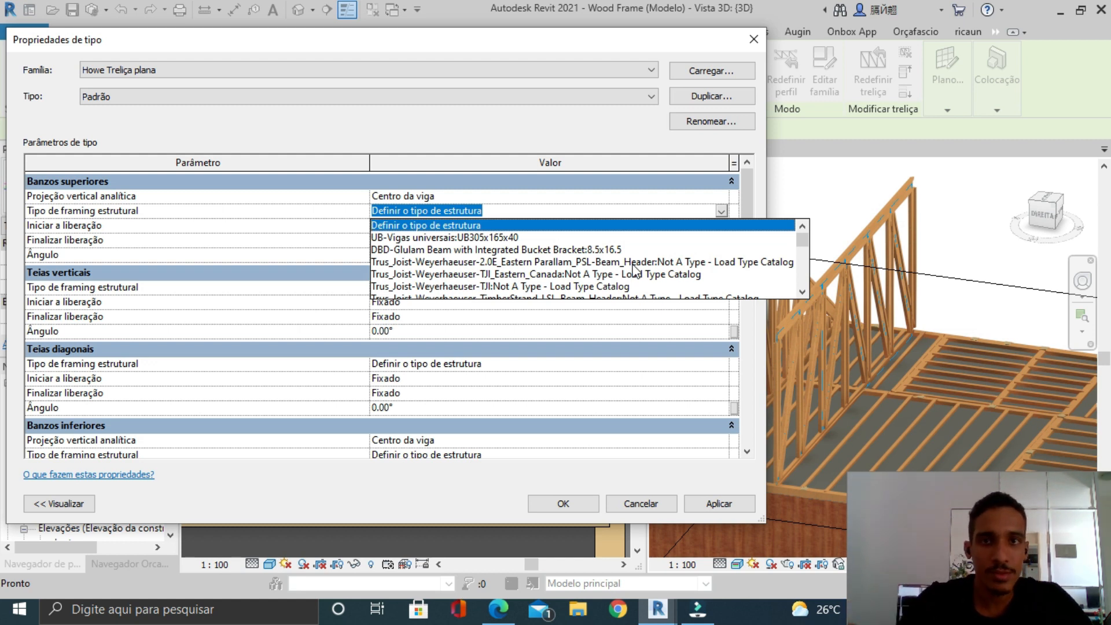
scroll(635, 268, down, 1)
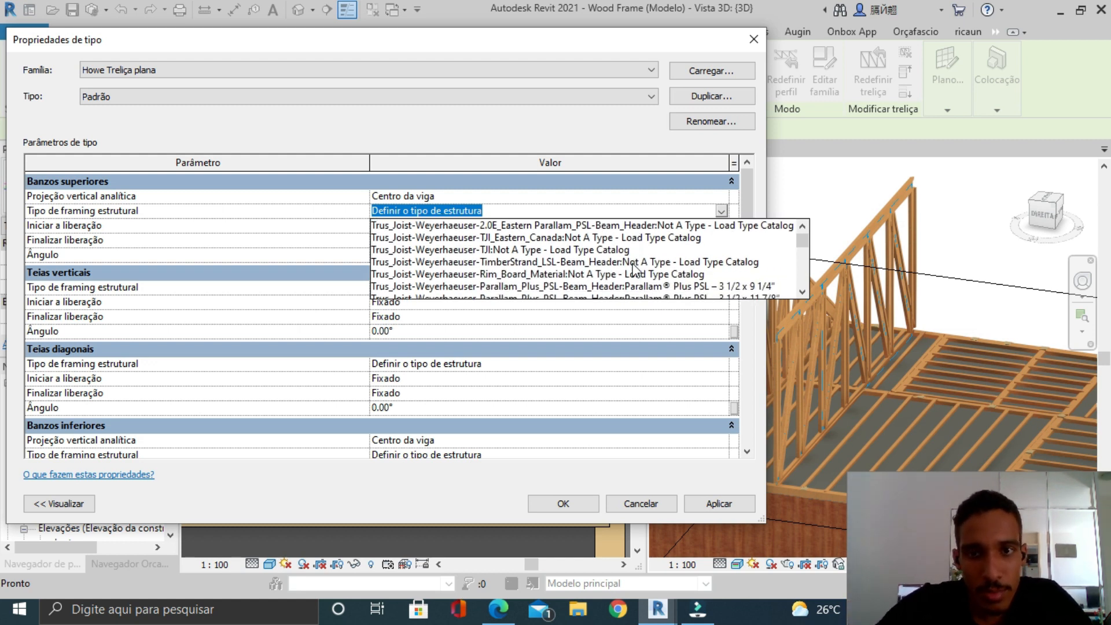
scroll(634, 268, down, 2)
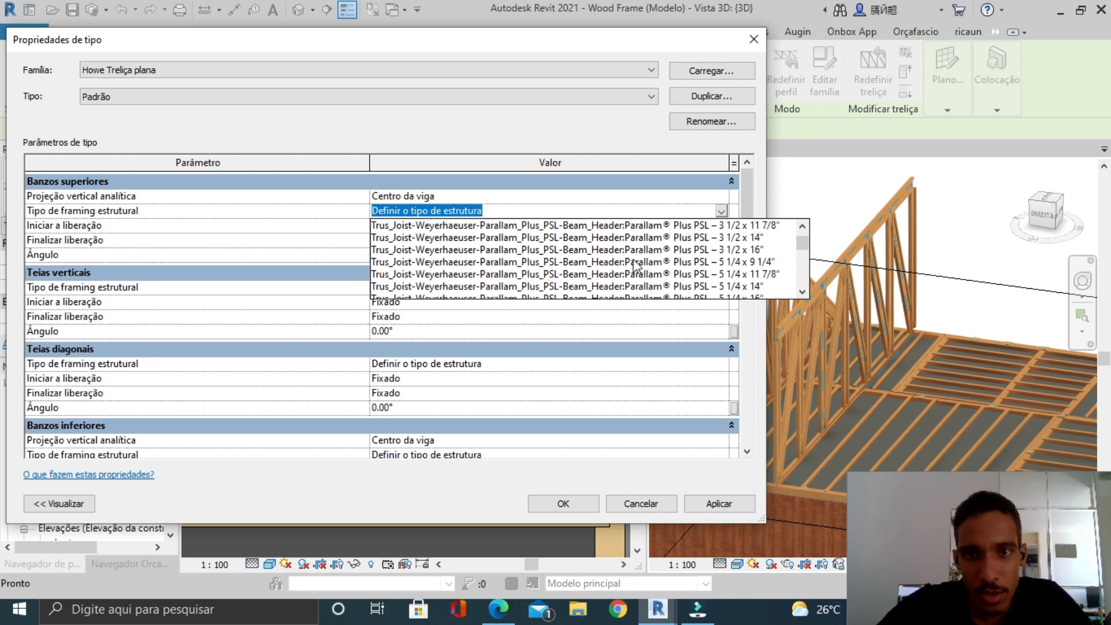
click(637, 253)
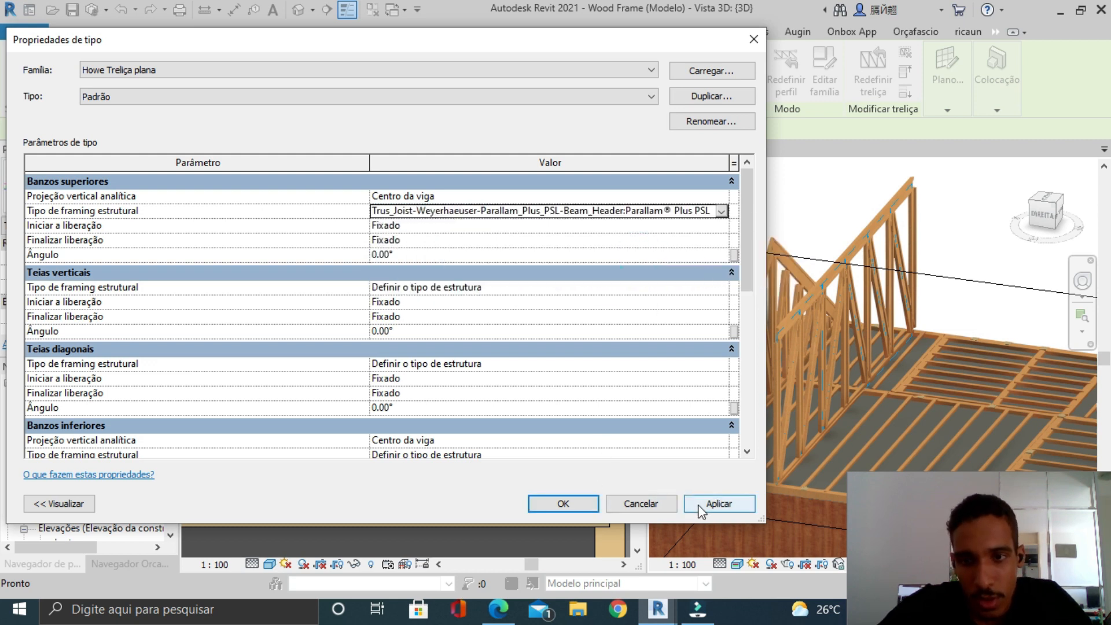
click(717, 504)
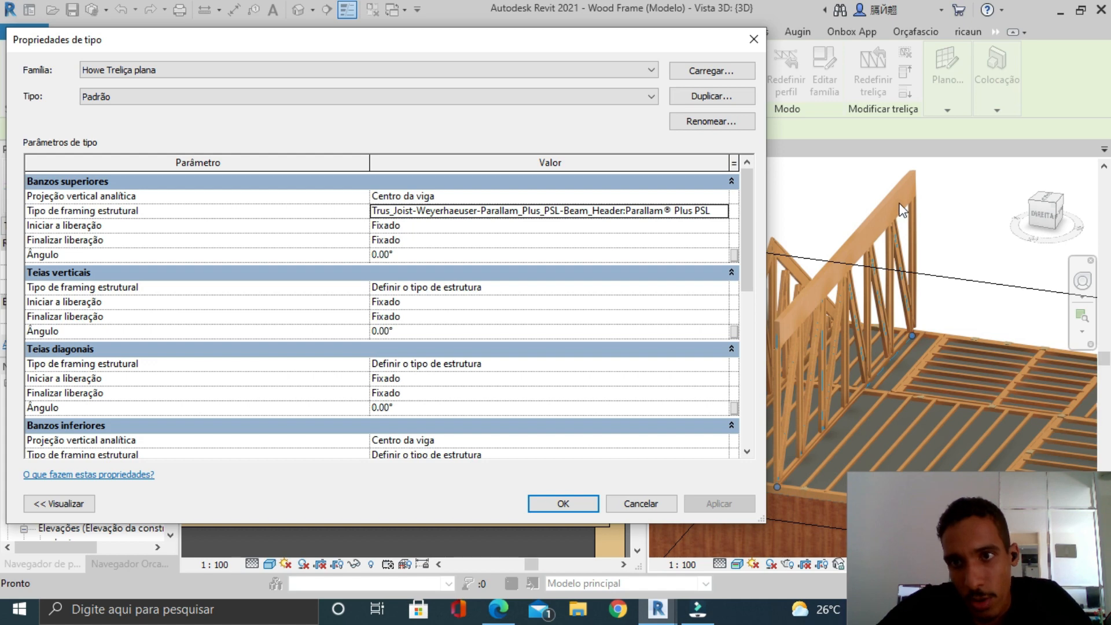
Step: Confirm the Howe Treliça plana type properties and reselect the truss in the 3D view
click(570, 503)
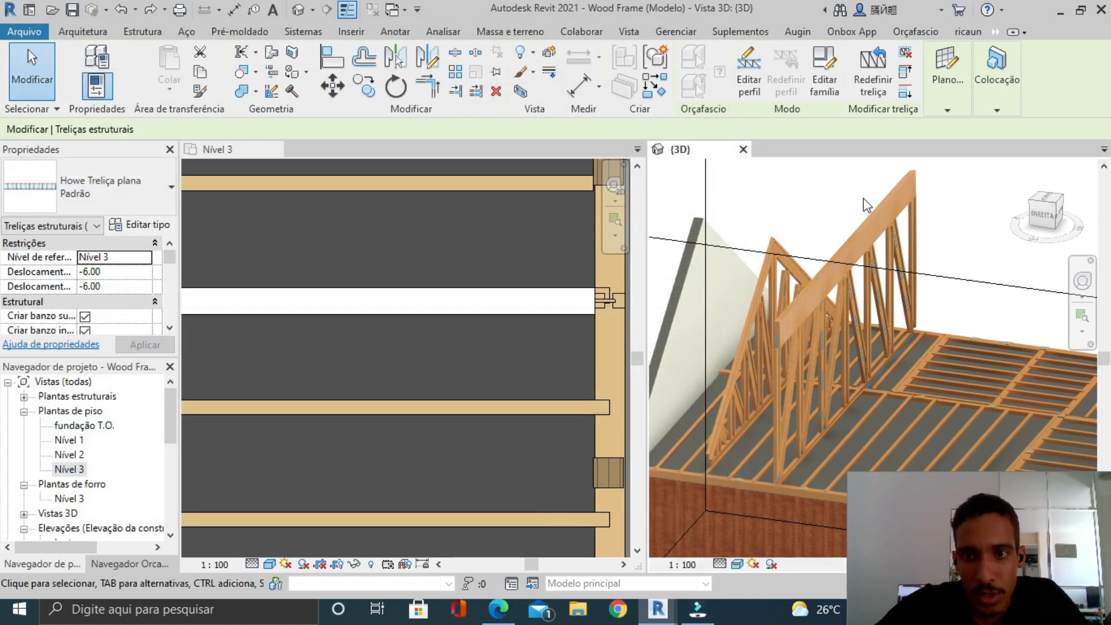
scroll(871, 208, up, 2)
mouse_move(867, 202)
shift+middle_down()
mouse_move(880, 156)
mouse_move(873, 218)
mouse_move(845, 202)
shift+middle_up()
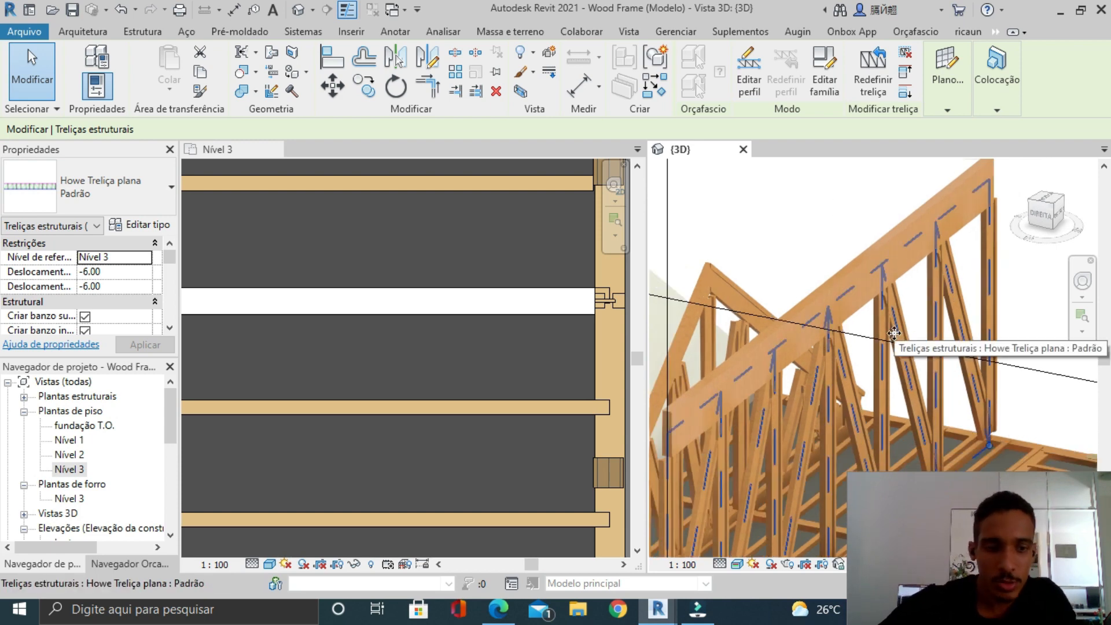
key(Escape)
click(818, 293)
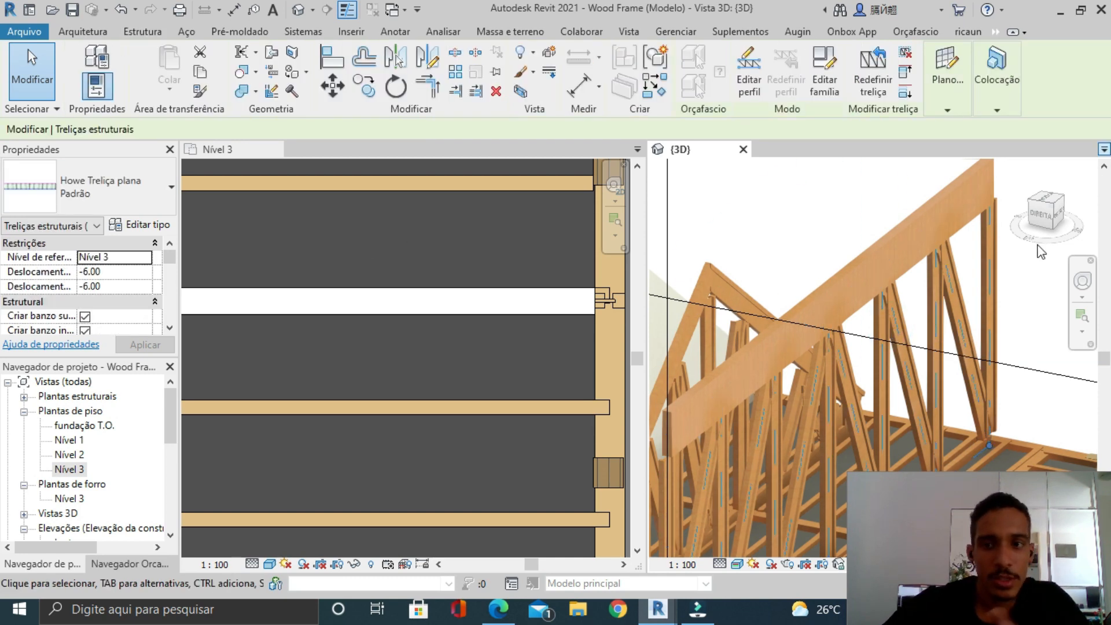
Step: Set the Howe Treliça plana type's upper chord (Banzos superiores) framing to UB-Vigas universais:UB305x165x40 and apply it
click(125, 231)
click(722, 212)
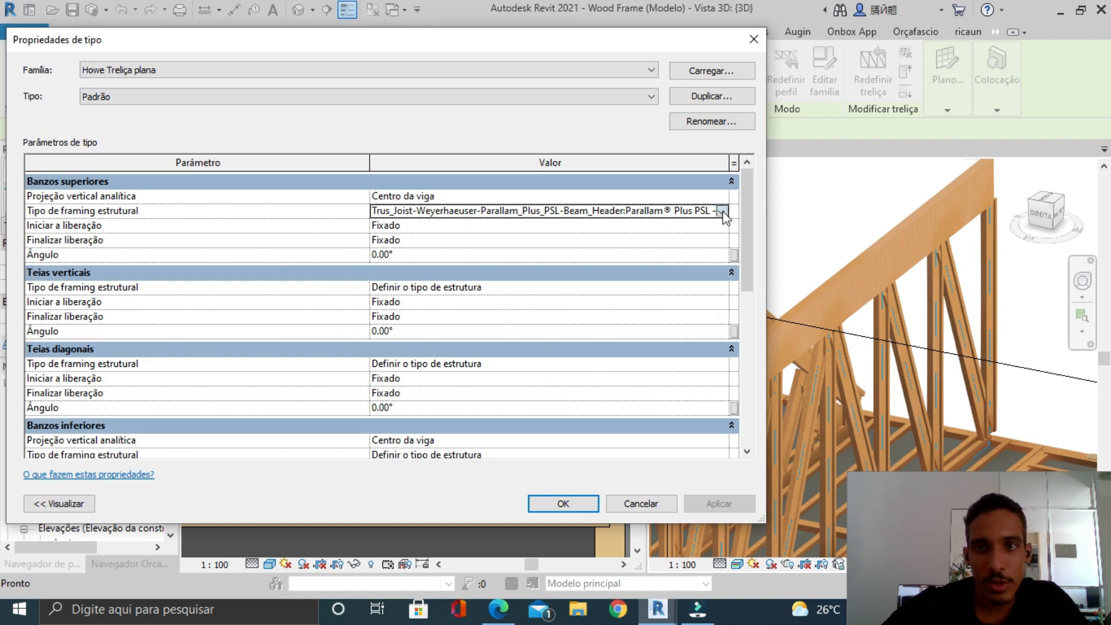
click(722, 211)
scroll(709, 232, up, 5)
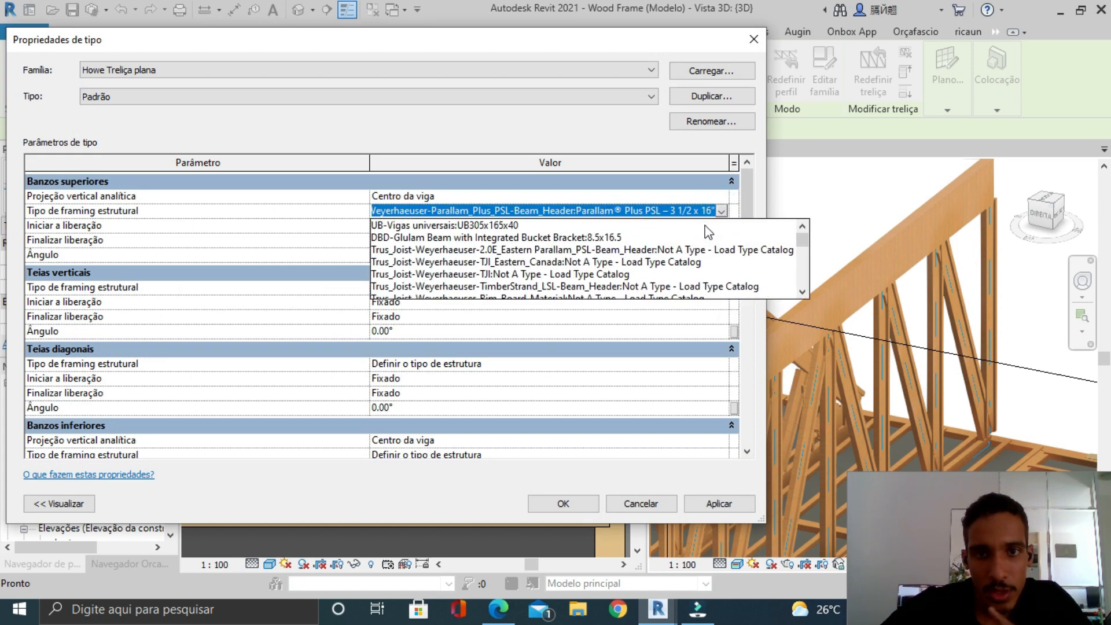
click(486, 227)
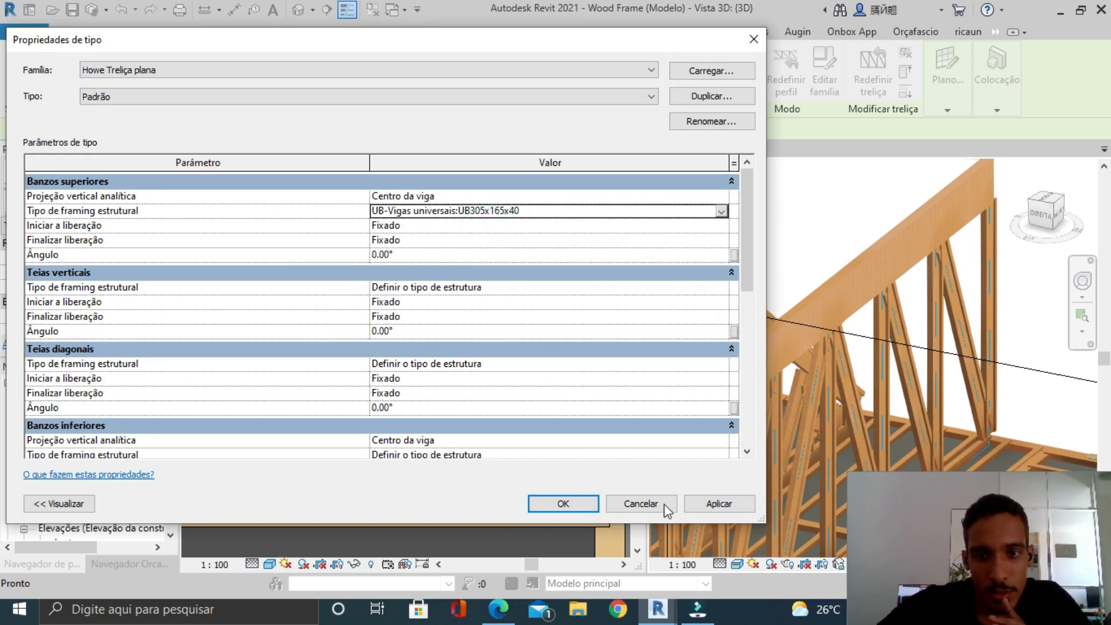
click(708, 504)
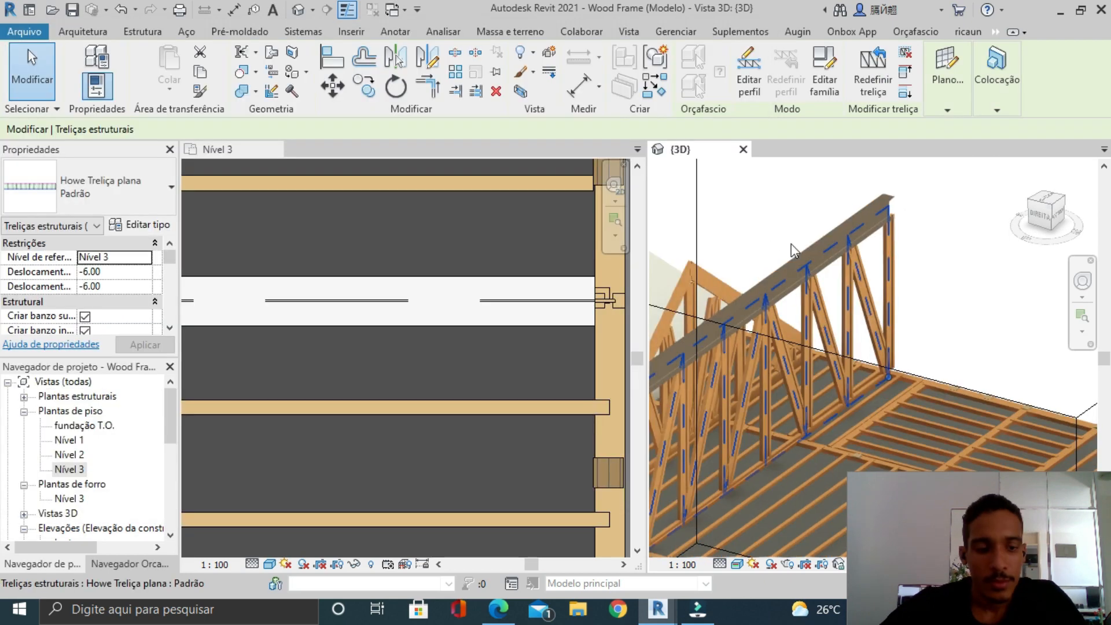
shift+middle_drag(750, 251, 723, 235)
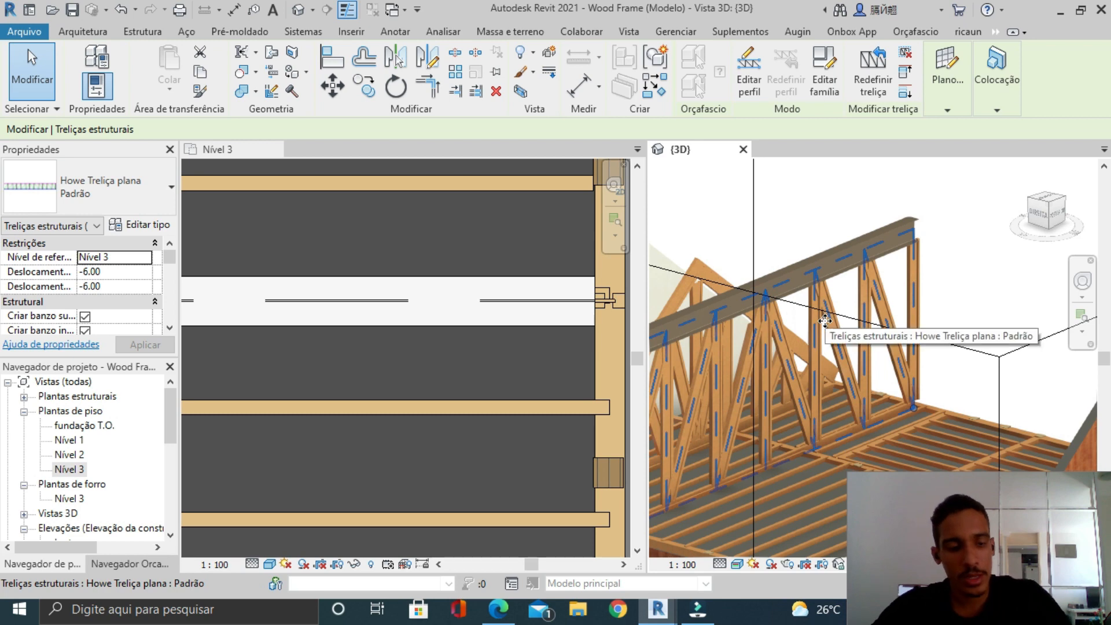
shift+middle_drag(858, 346, 867, 410)
middle_drag(816, 351, 925, 261)
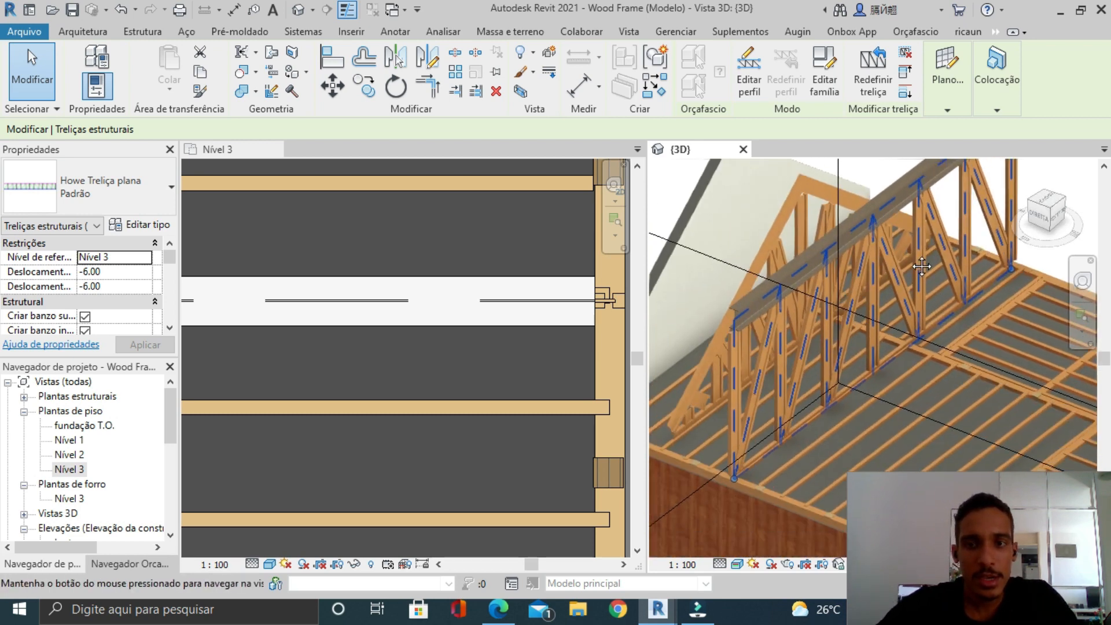
Step: Switch from the Wood Frame model to the open Template_Gerdau_R00 project
click(134, 32)
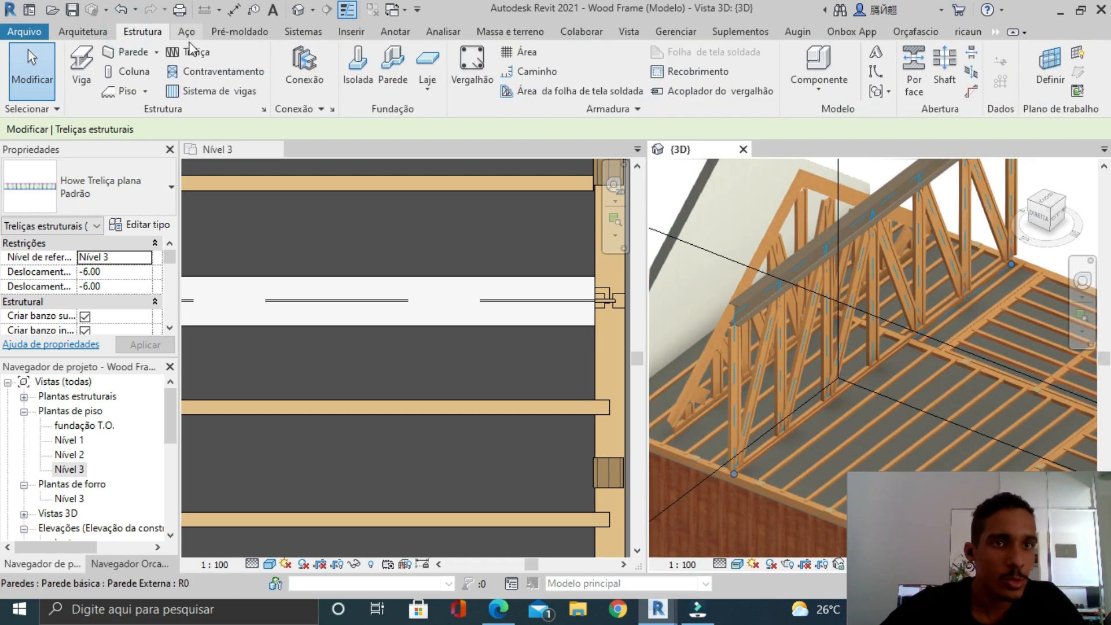
click(191, 58)
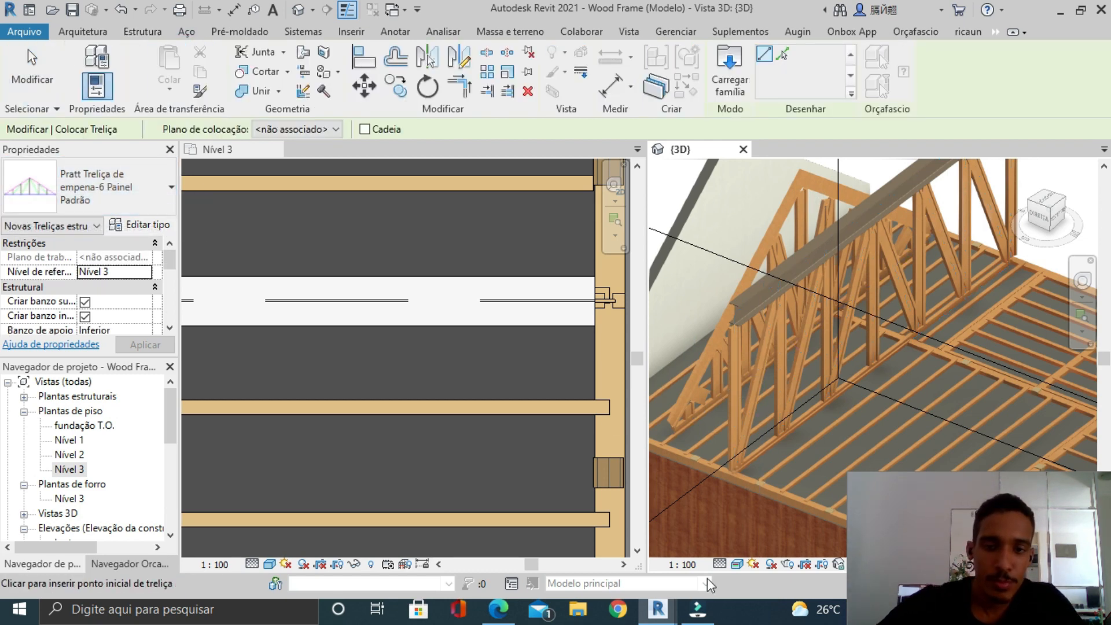
mouse_move(657, 610)
click(710, 549)
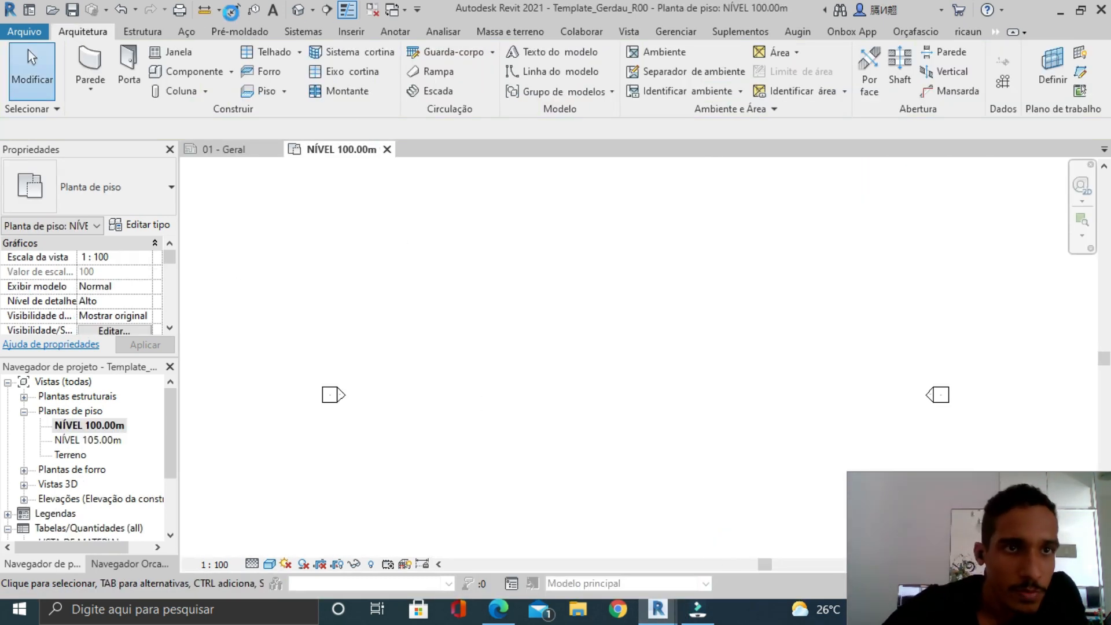
Step: Start the structural truss command and load the Howe Treliça de empena-10 Painel family from the Treliças estruturais library folder
click(149, 32)
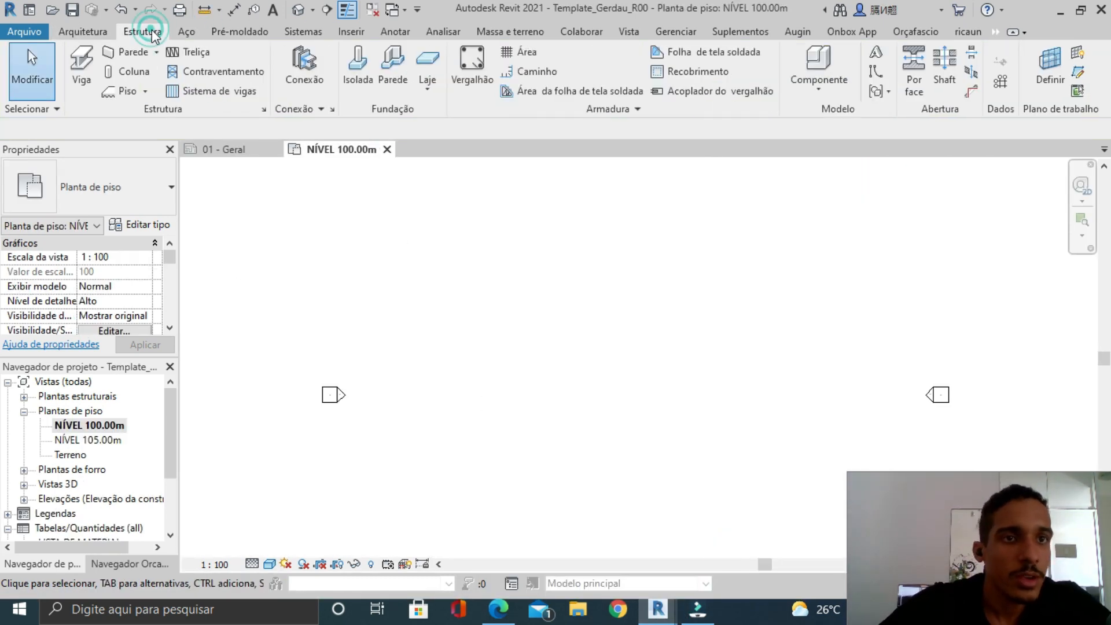
click(186, 52)
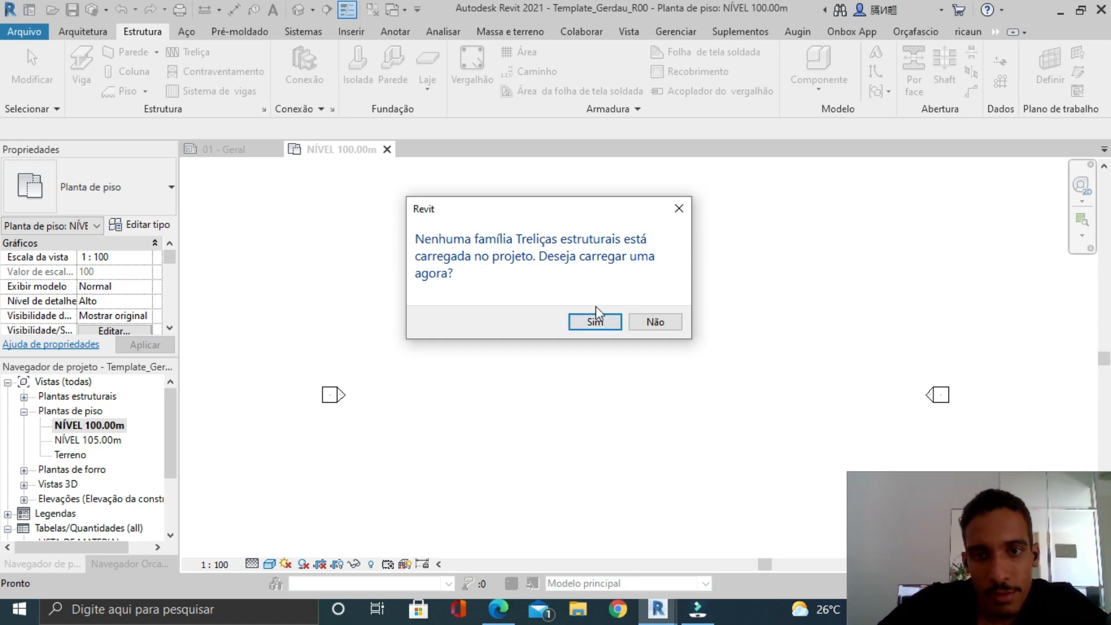
click(595, 323)
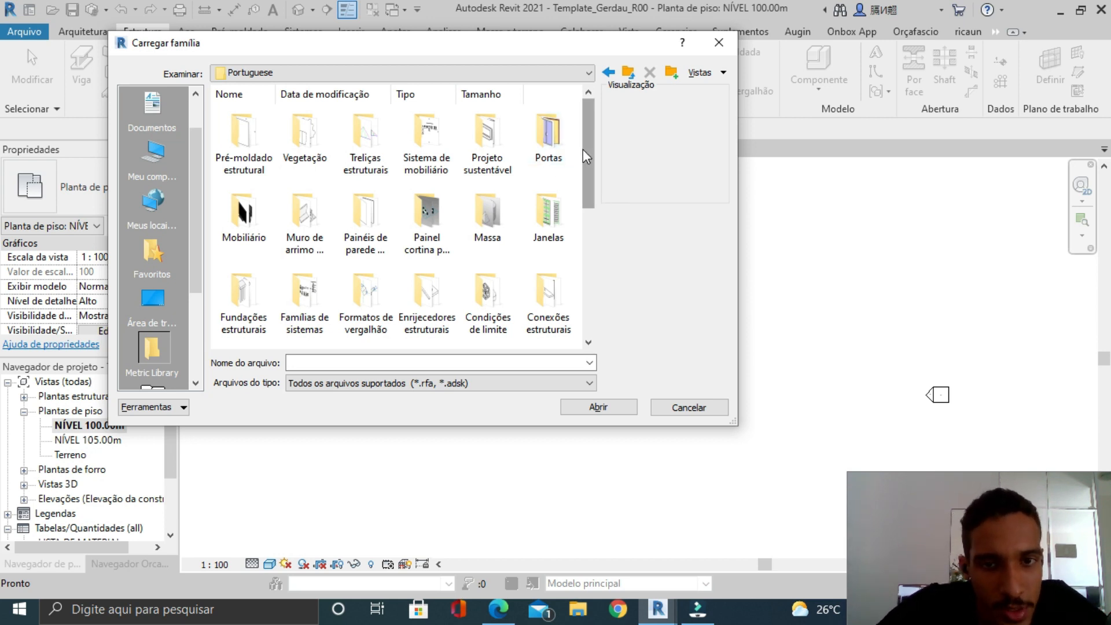
double_click(379, 165)
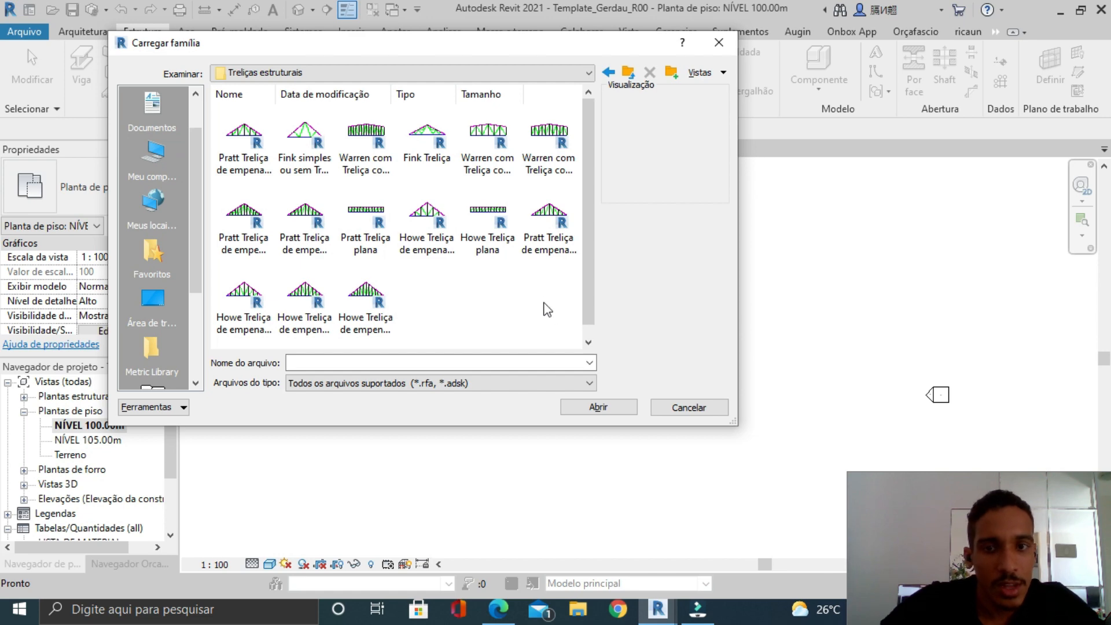
click(558, 340)
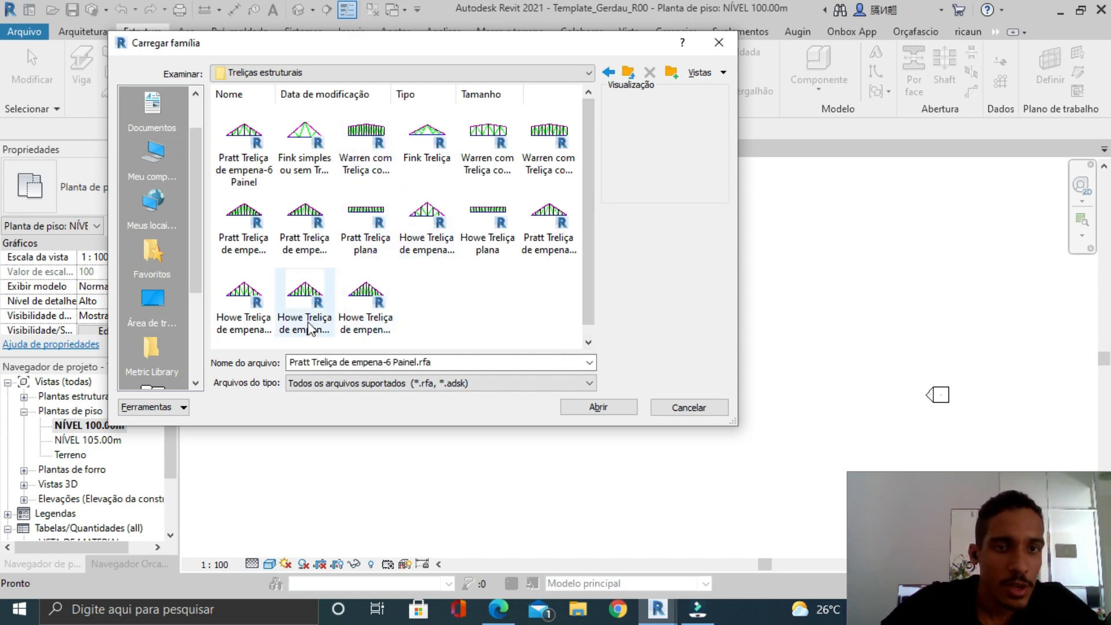
click(305, 302)
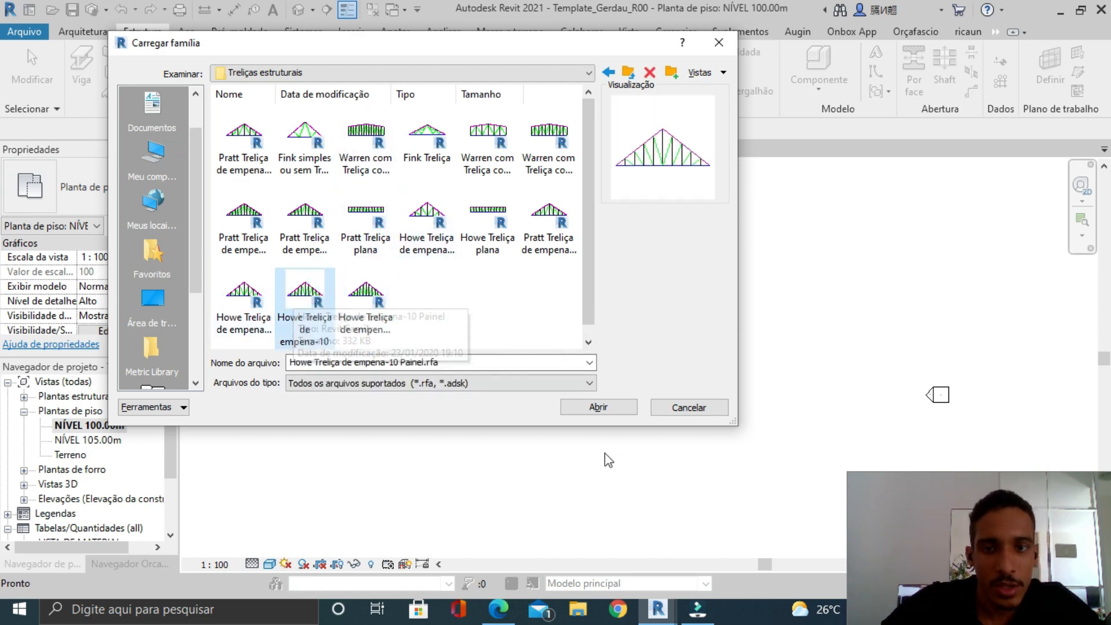
click(613, 417)
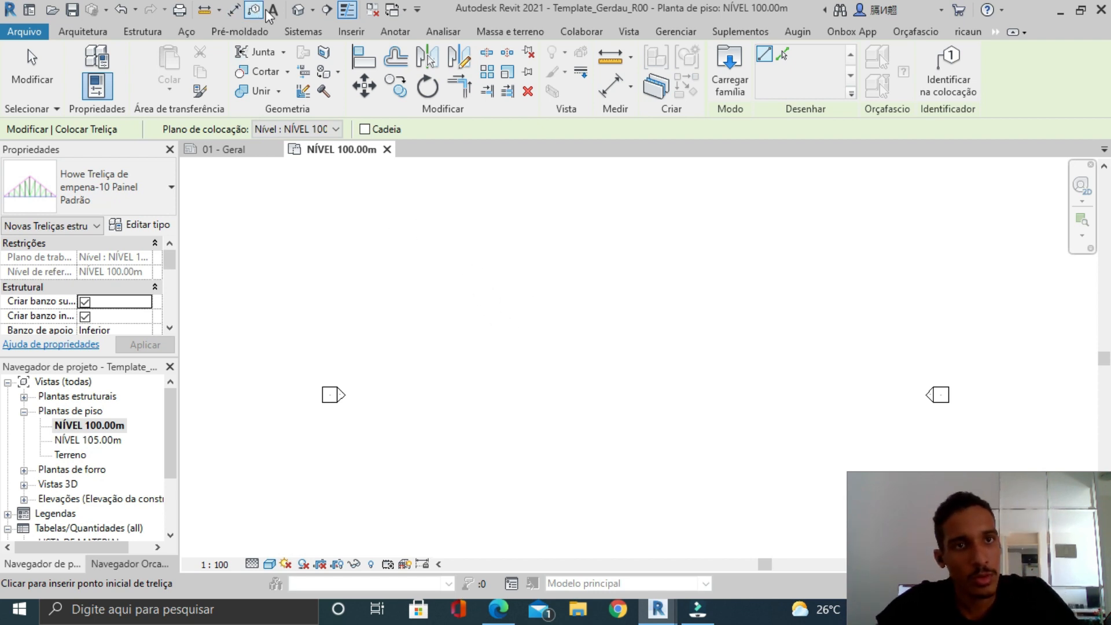
Step: Open the default 3D view and tile it beside the NÍVEL 100.00m floor plan, closing the 01 - Geral view
click(300, 11)
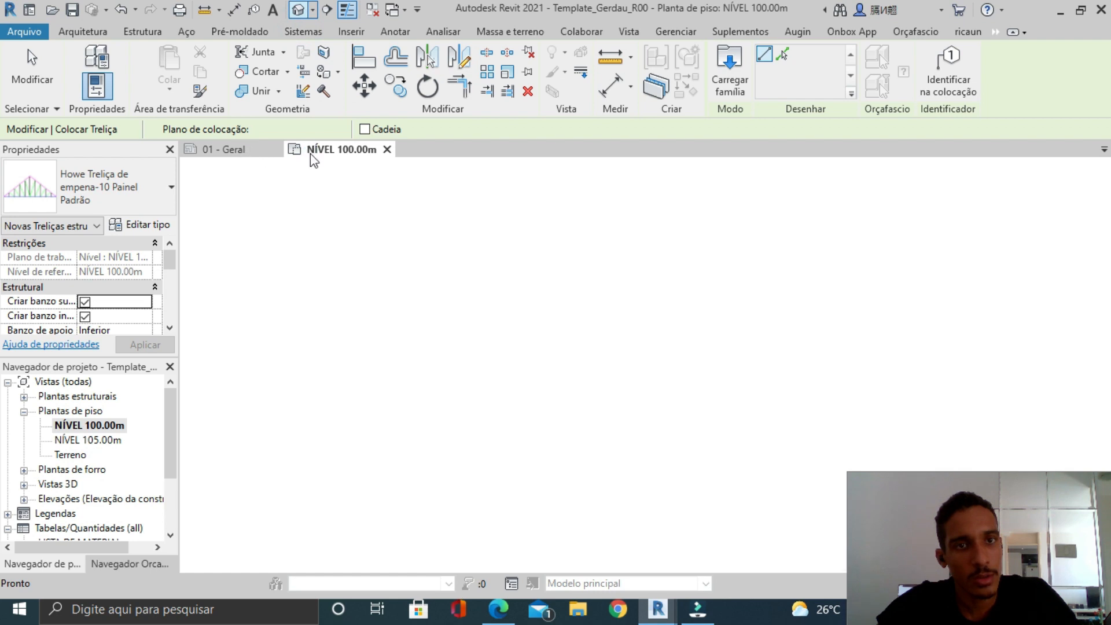
click(276, 150)
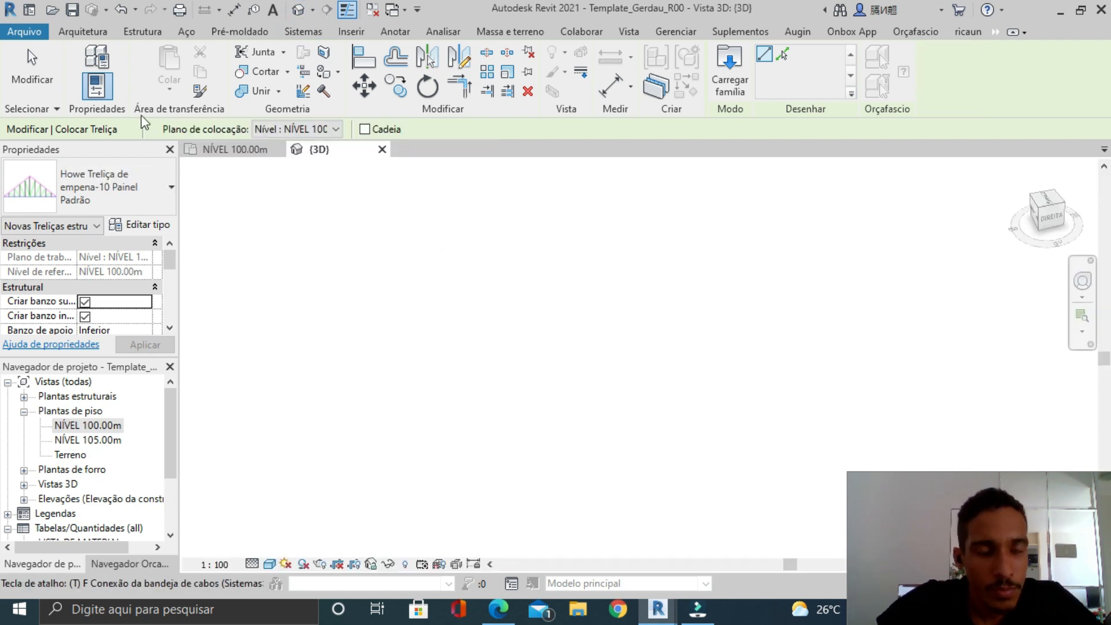
key(w)
key(t)
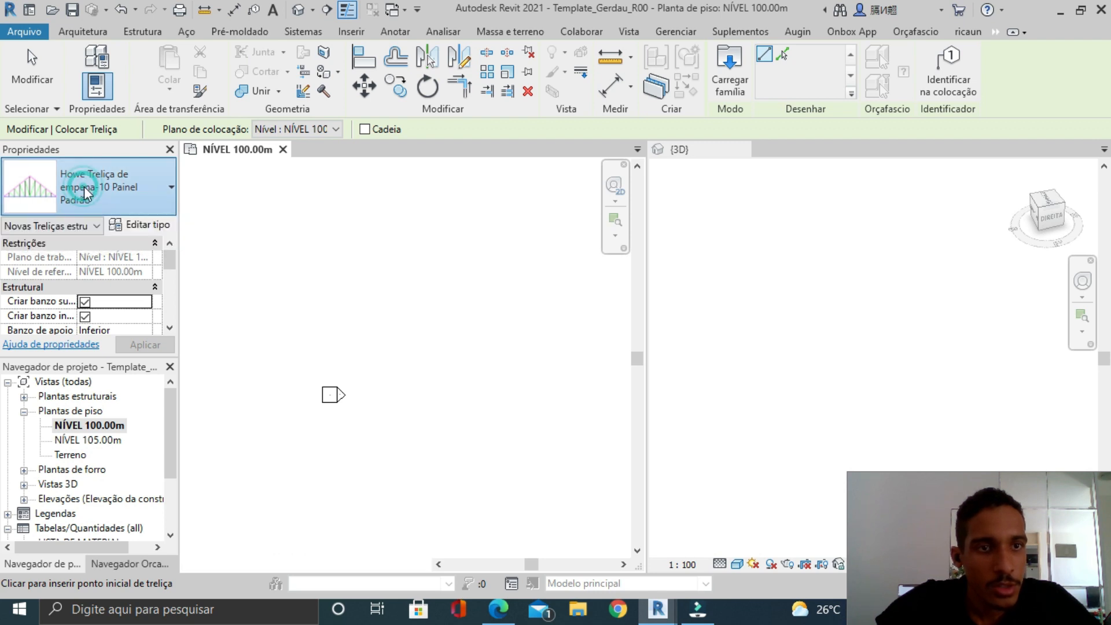
Step: Place a horizontal Howe Treliça de empena-10 Painel truss in the NÍVEL 100.00m plan, above and extending past the western elevation marker
click(84, 186)
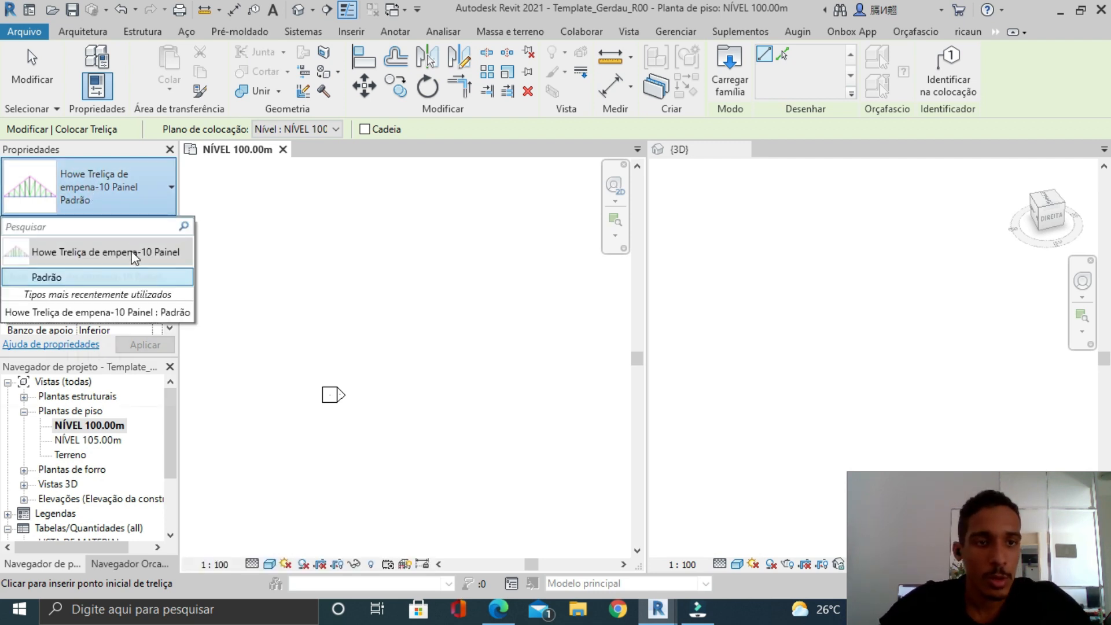
click(354, 338)
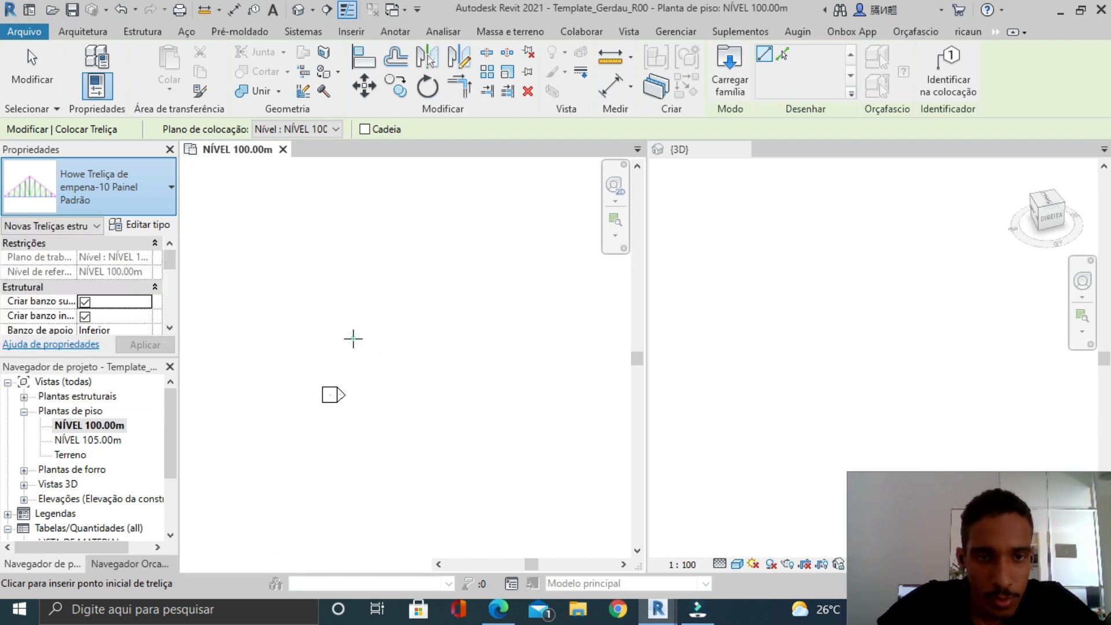
click(352, 337)
click(508, 338)
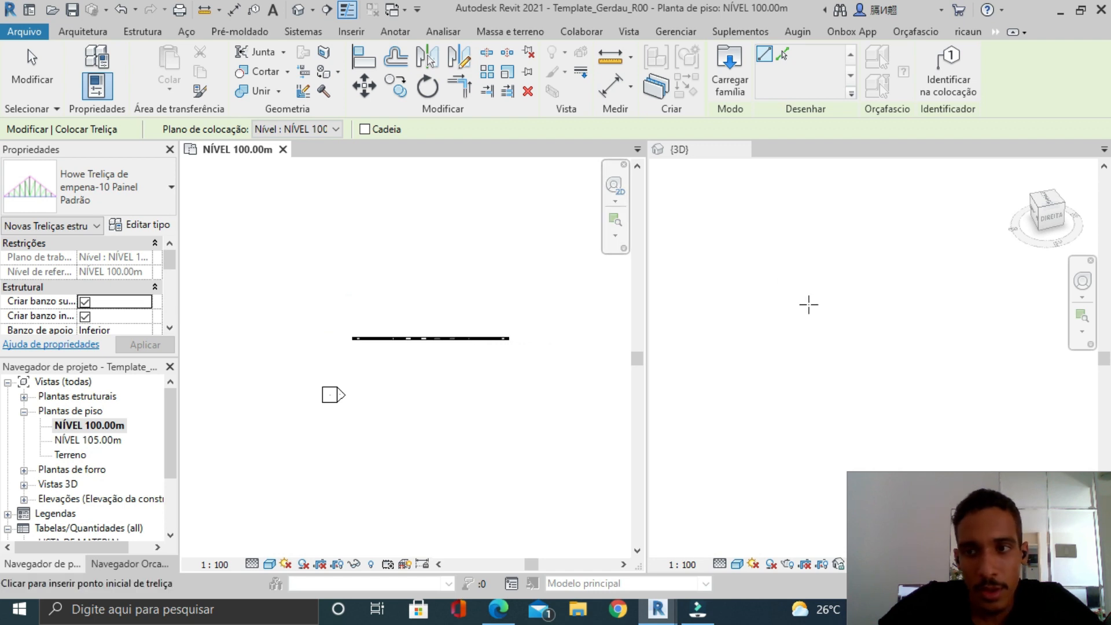
scroll(385, 332, down, 2)
scroll(888, 289, down, 4)
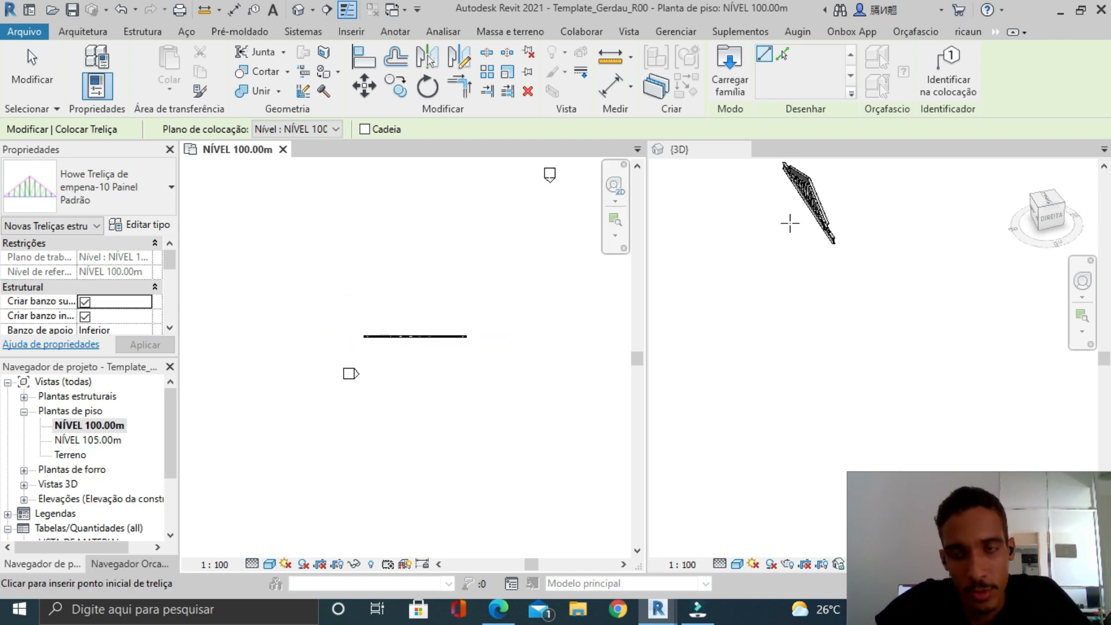
middle_drag(796, 247, 841, 265)
scroll(788, 311, up, 3)
scroll(781, 302, down, 2)
key(Escape)
Step: Set the upper chord (Banzos superiores) framing of the Howe Treliça de empena-10 Painel type to Vigas W Gerdau:W150X24 and confirm
click(844, 248)
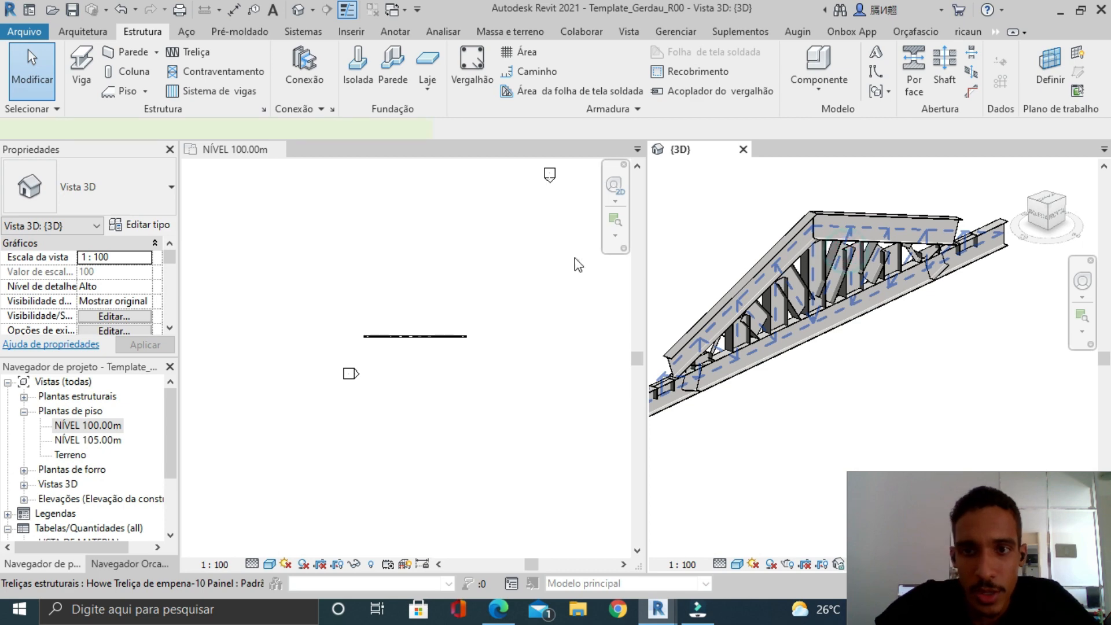
click(141, 225)
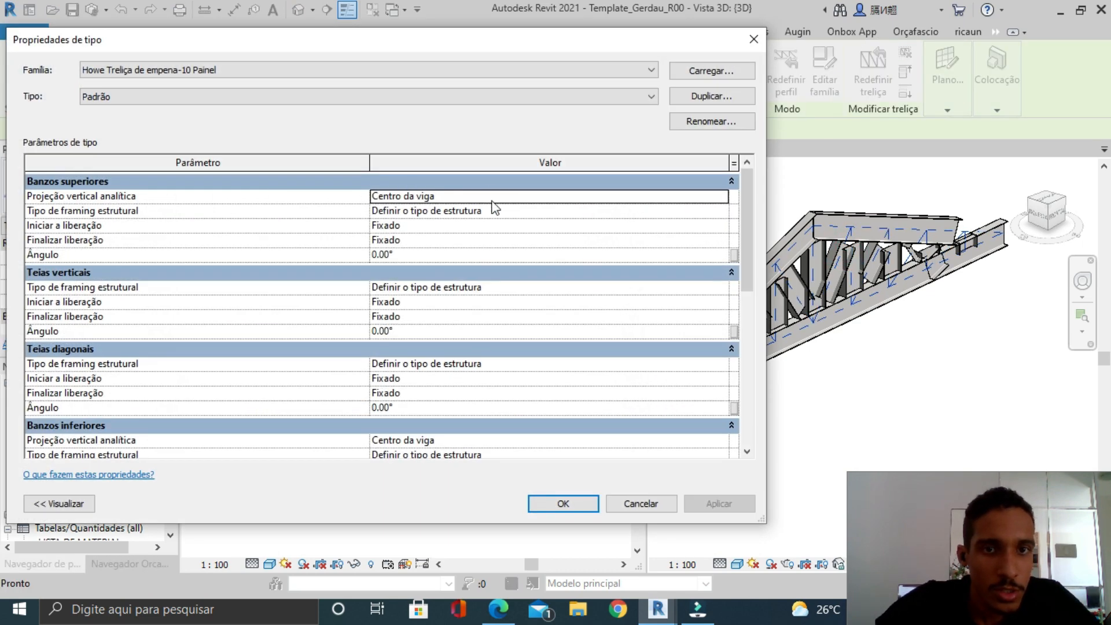
click(721, 212)
scroll(478, 253, down, 3)
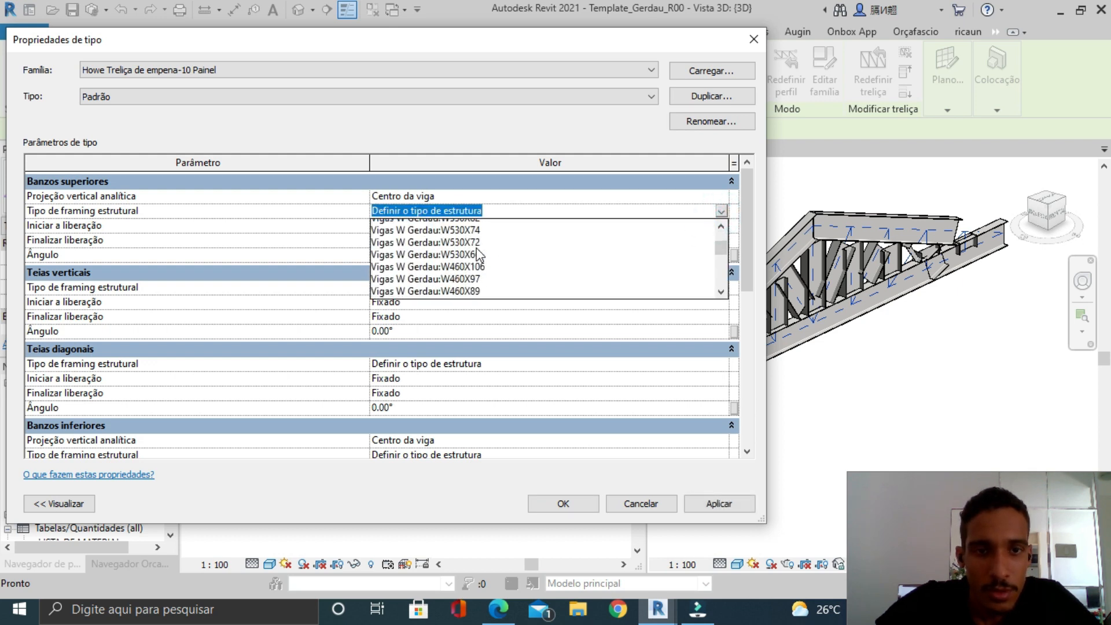
scroll(478, 253, down, 4)
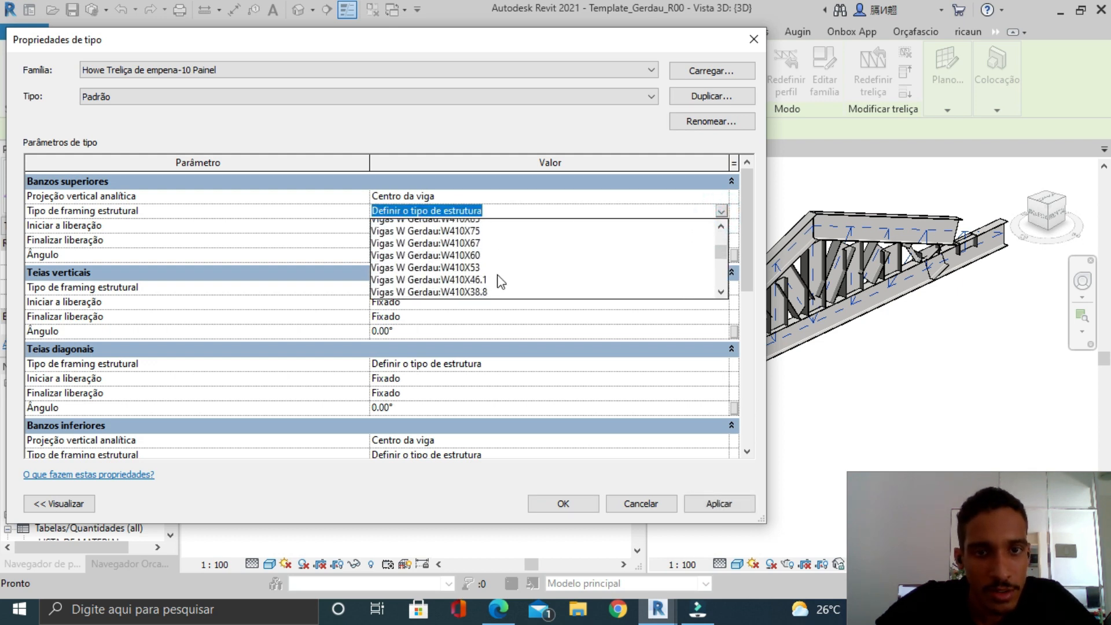
scroll(501, 281, down, 6)
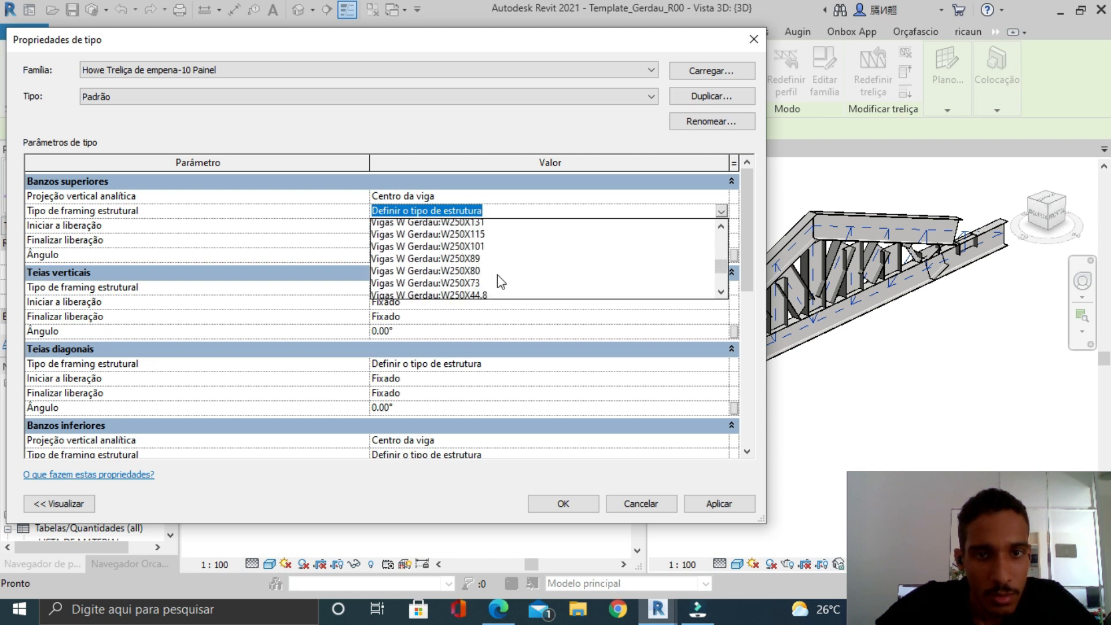
scroll(502, 281, down, 7)
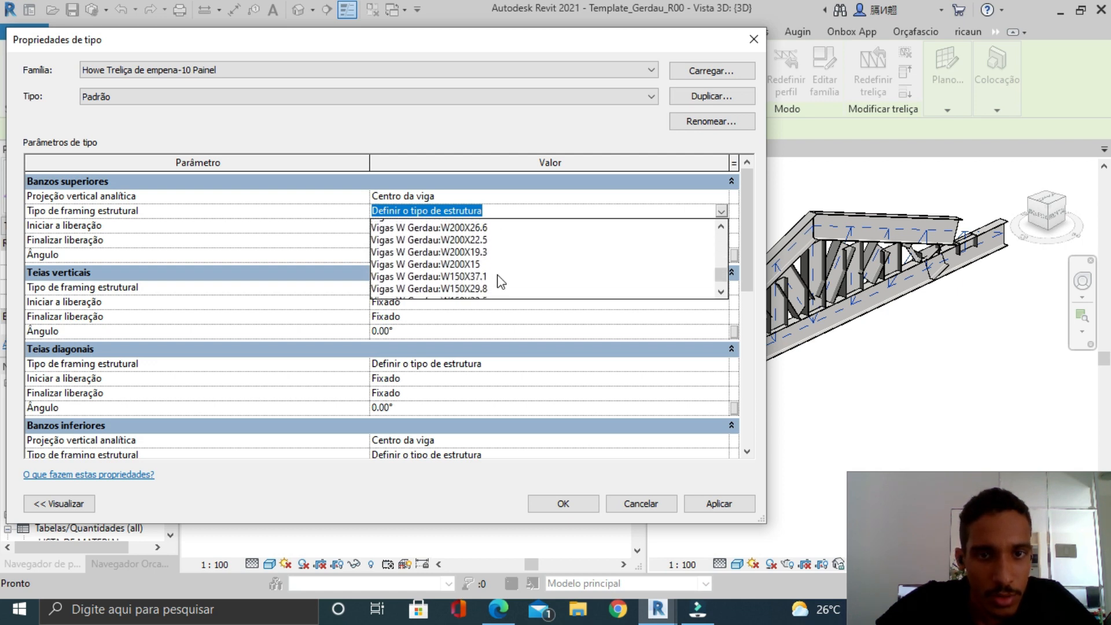
scroll(501, 282, down, 3)
scroll(473, 255, up, 2)
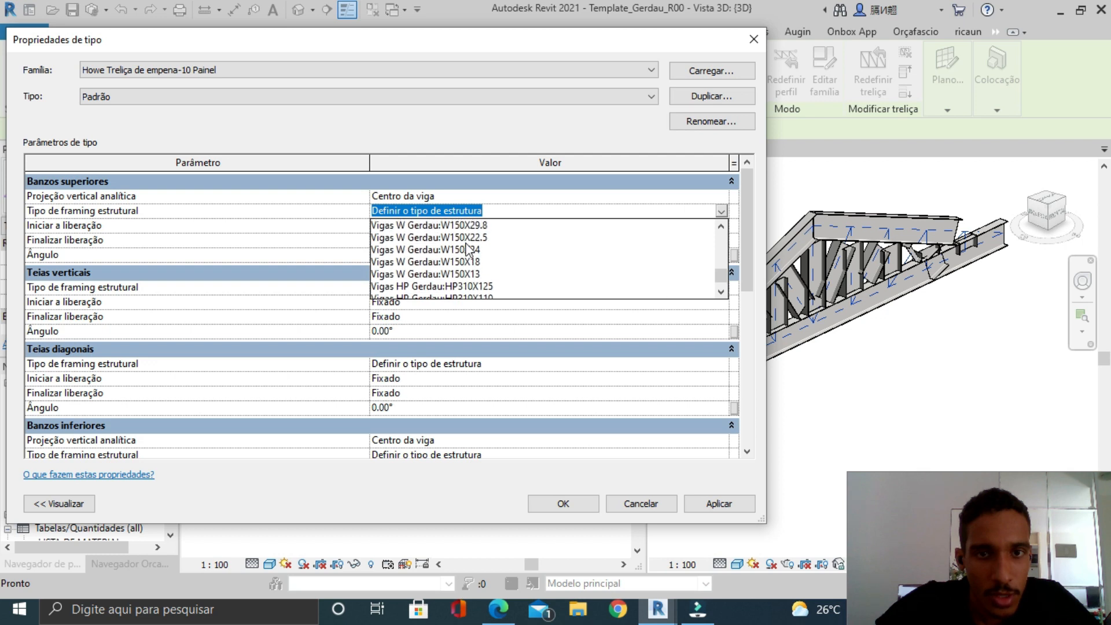
click(469, 250)
click(707, 508)
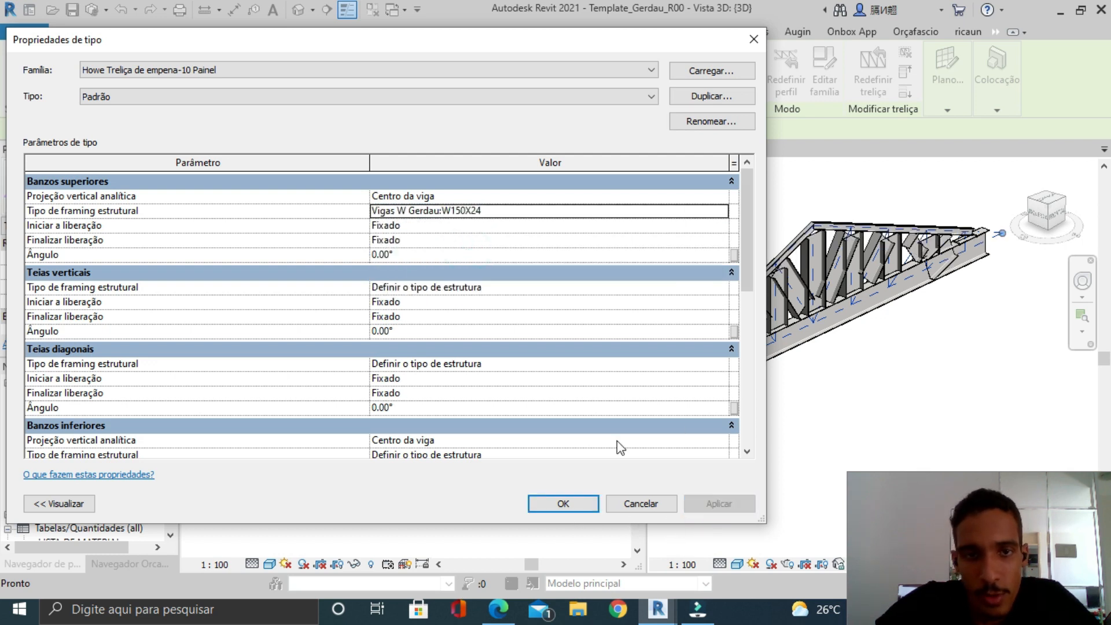
click(564, 503)
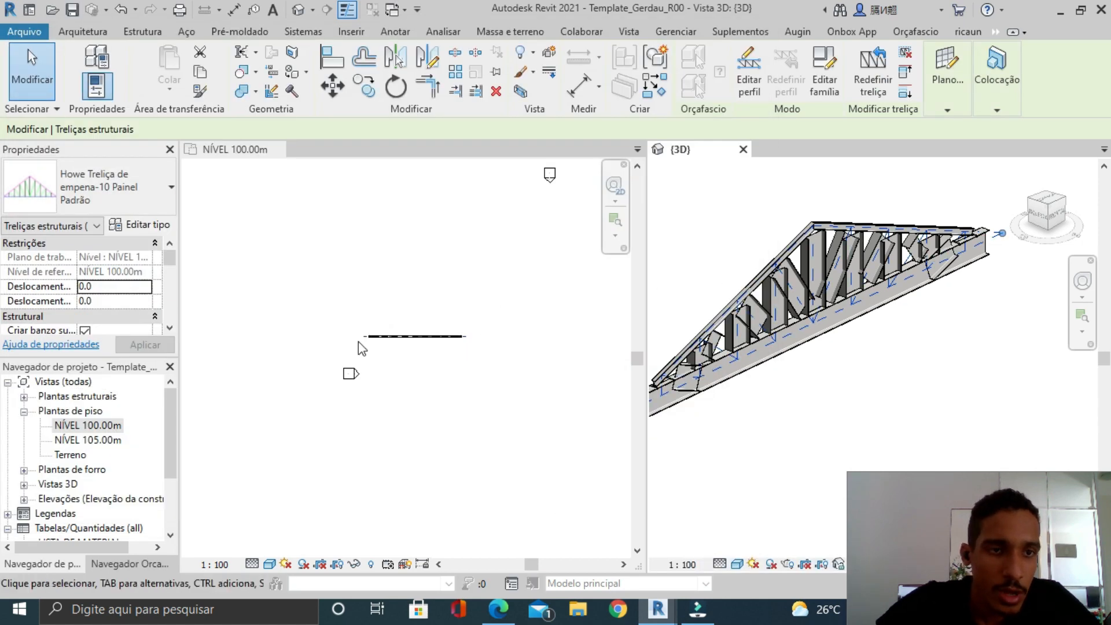
Step: Set the selected Howe truss's height (Altura da treliça) to 5000 and apply the change
middle_drag(819, 267, 856, 295)
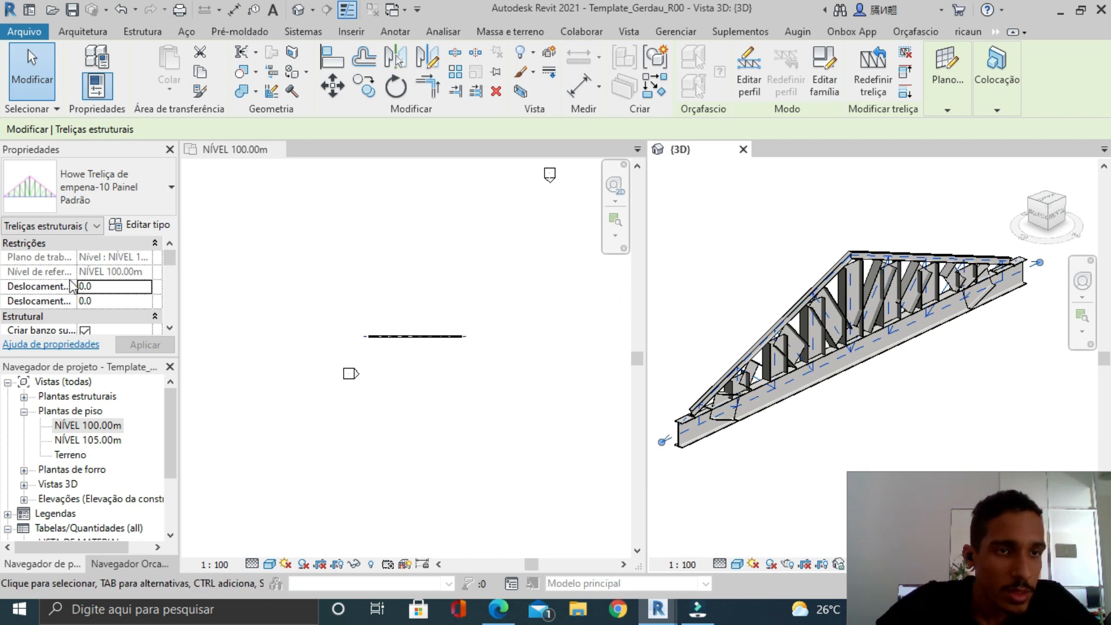
scroll(77, 276, down, 1)
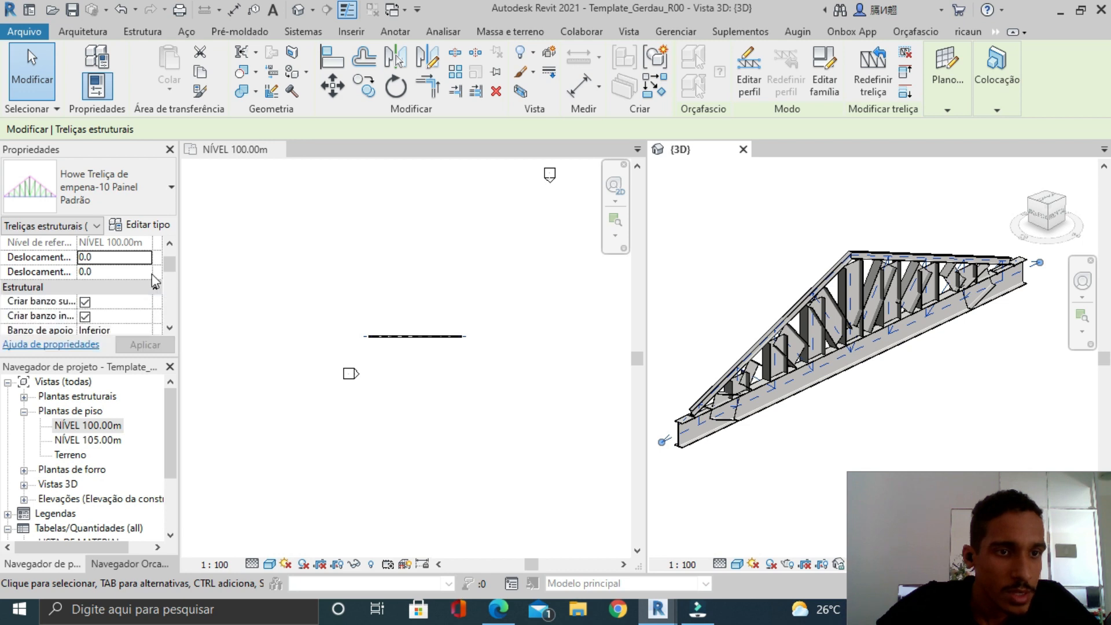
scroll(153, 276, down, 8)
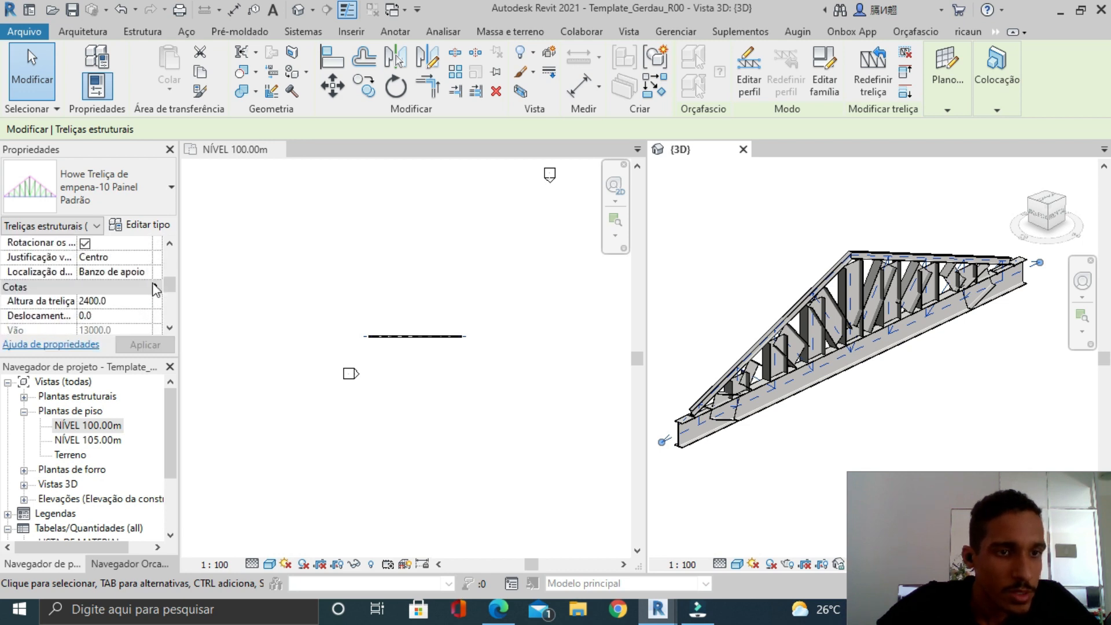
click(129, 300)
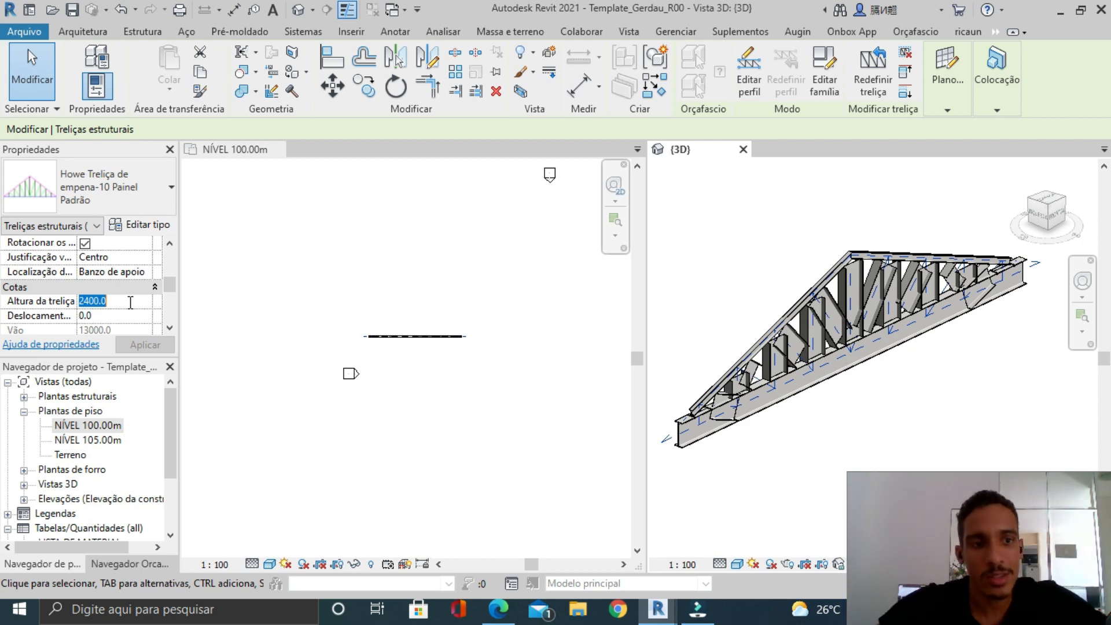
text(50)
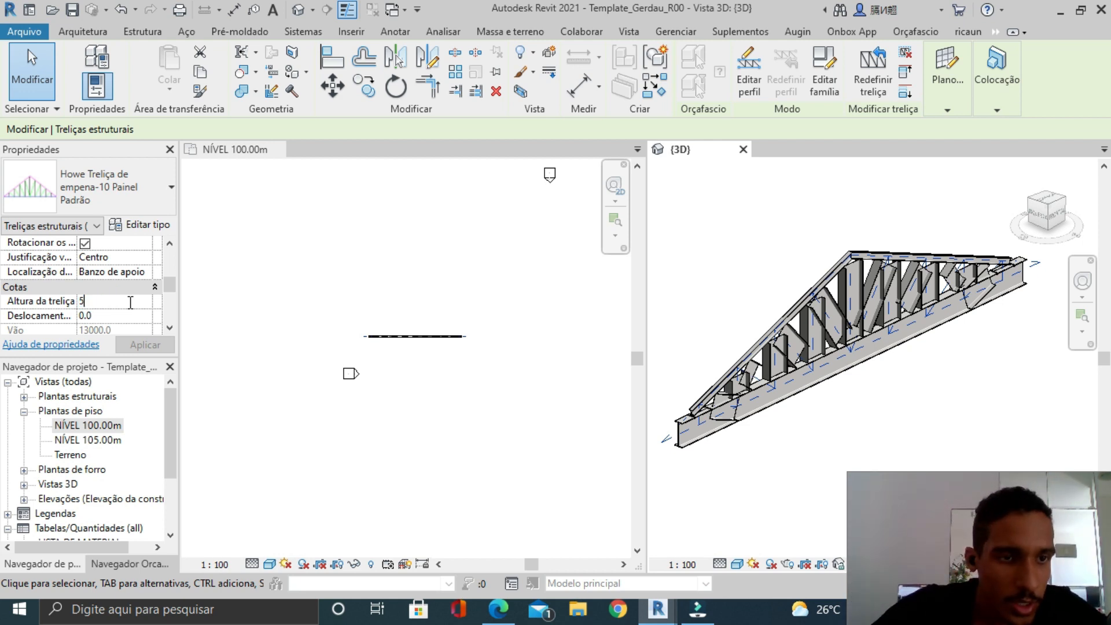
key(Return)
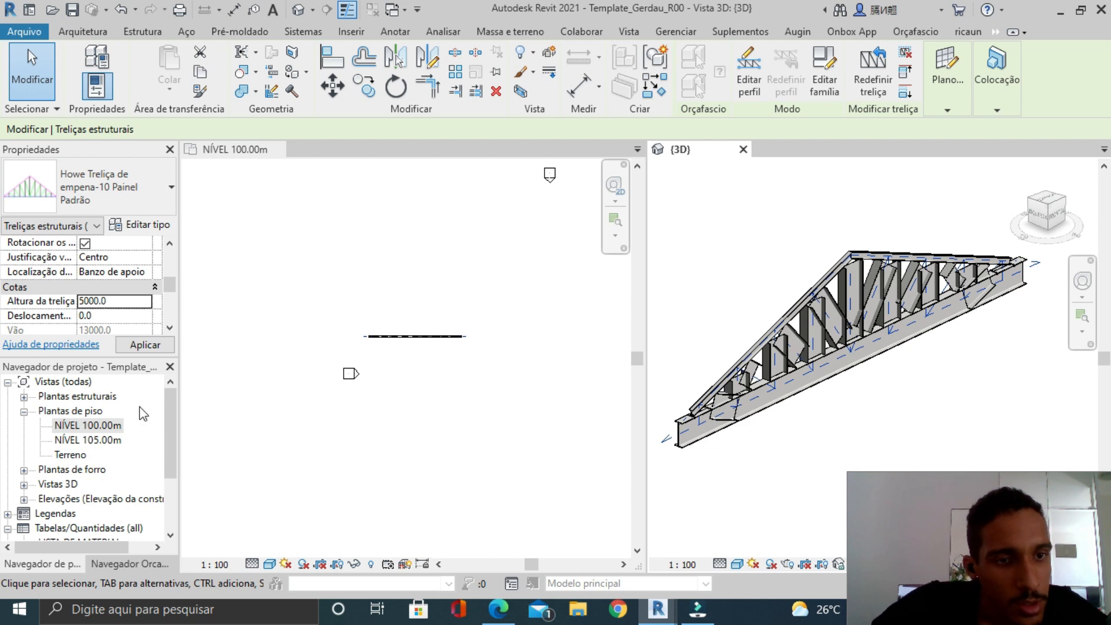
click(140, 349)
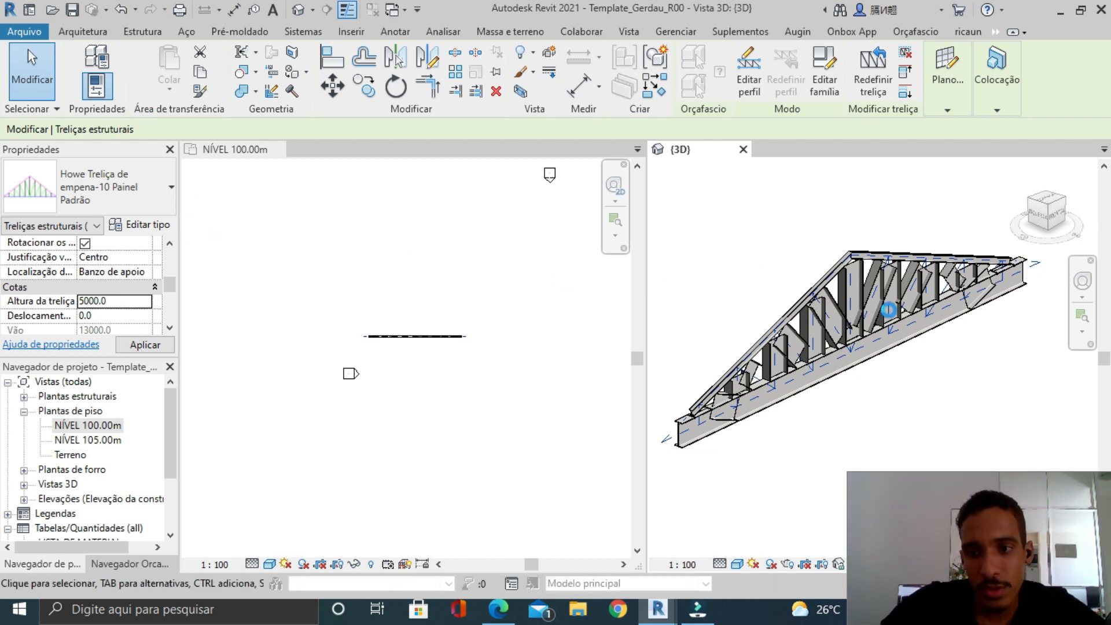
Step: Inspect the reshaped Howe truss from another angle in the 3D view and review its dimension properties
scroll(889, 311, down, 2)
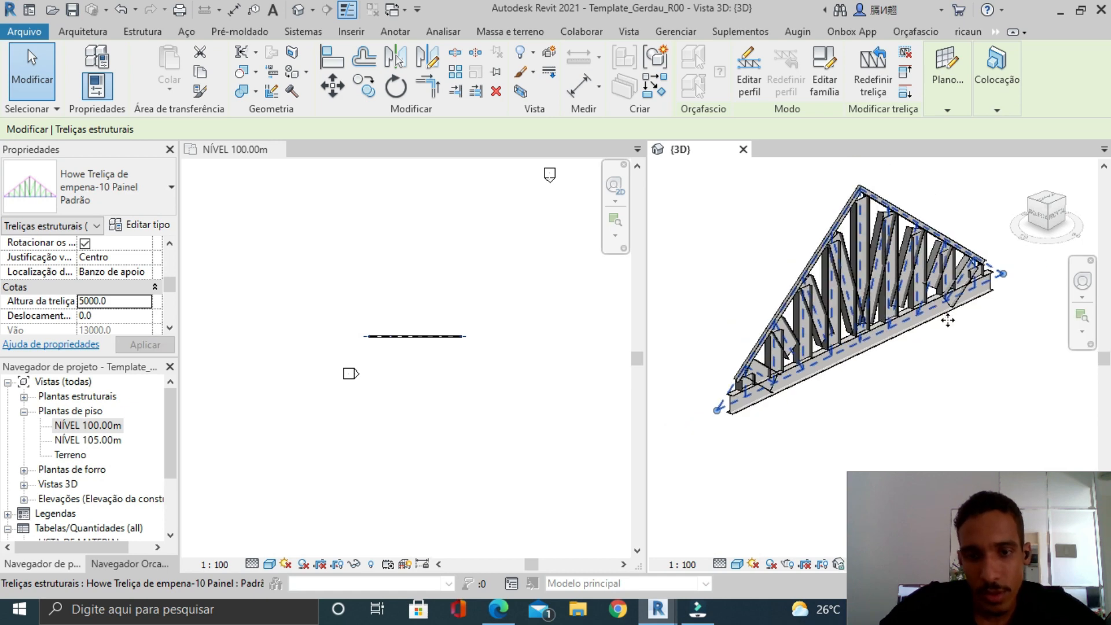
shift+middle_drag(978, 330, 869, 360)
scroll(901, 358, down, 2)
scroll(869, 360, up, 5)
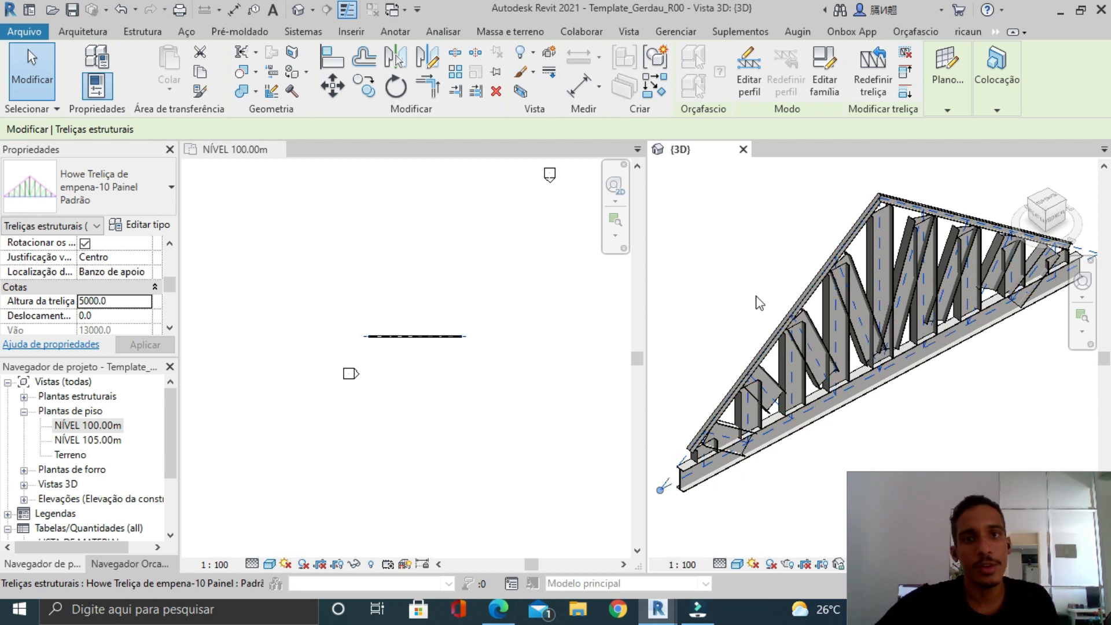
scroll(87, 292, up, 3)
scroll(99, 290, down, 1)
scroll(102, 293, down, 3)
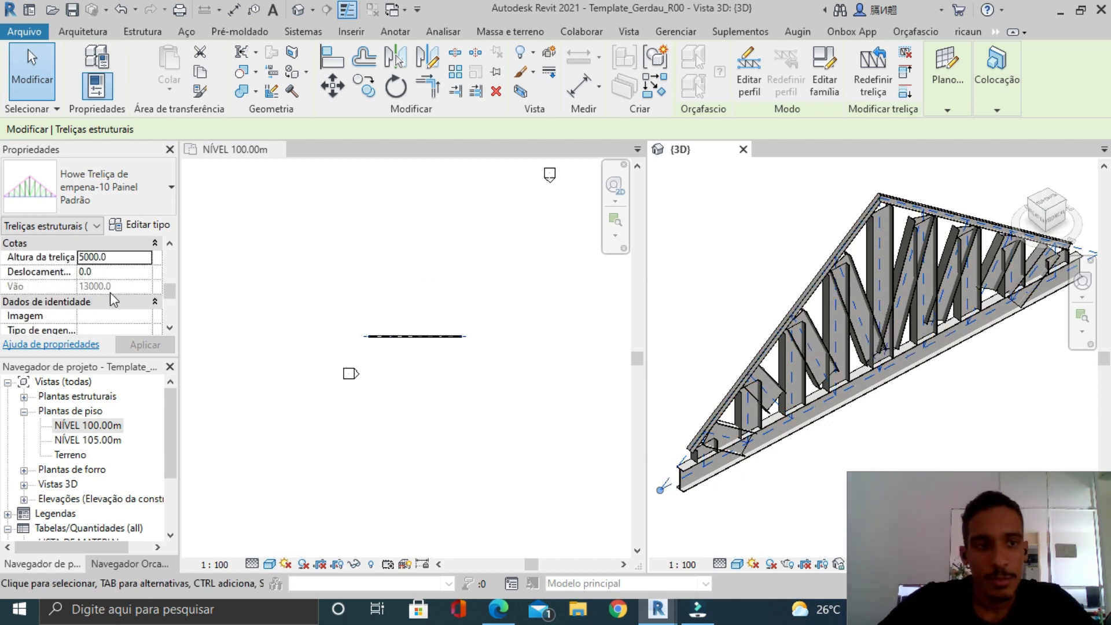